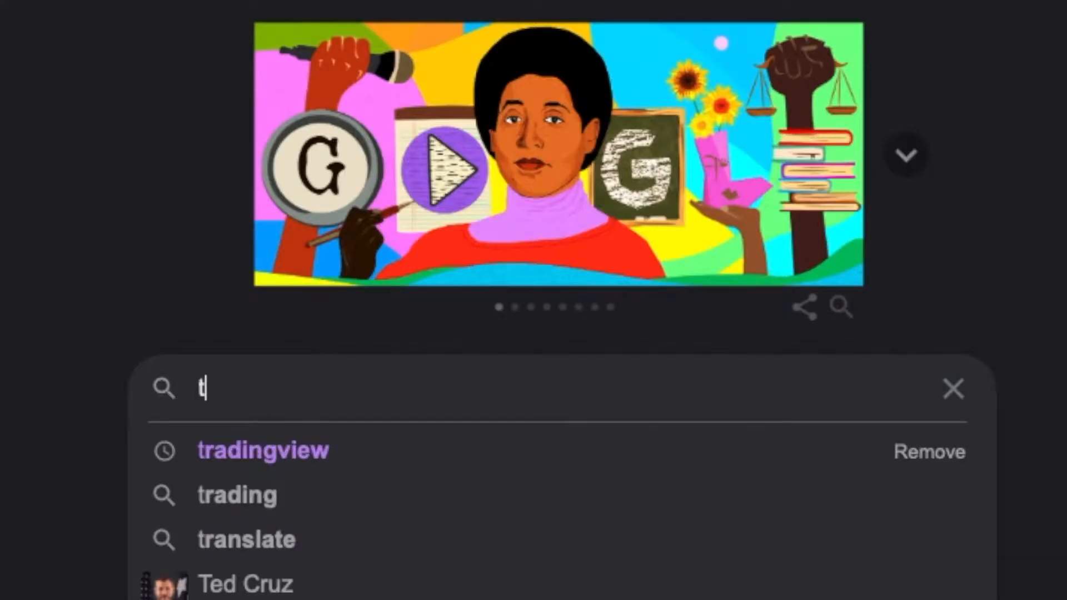
Search Google for tradingview
type("radi")
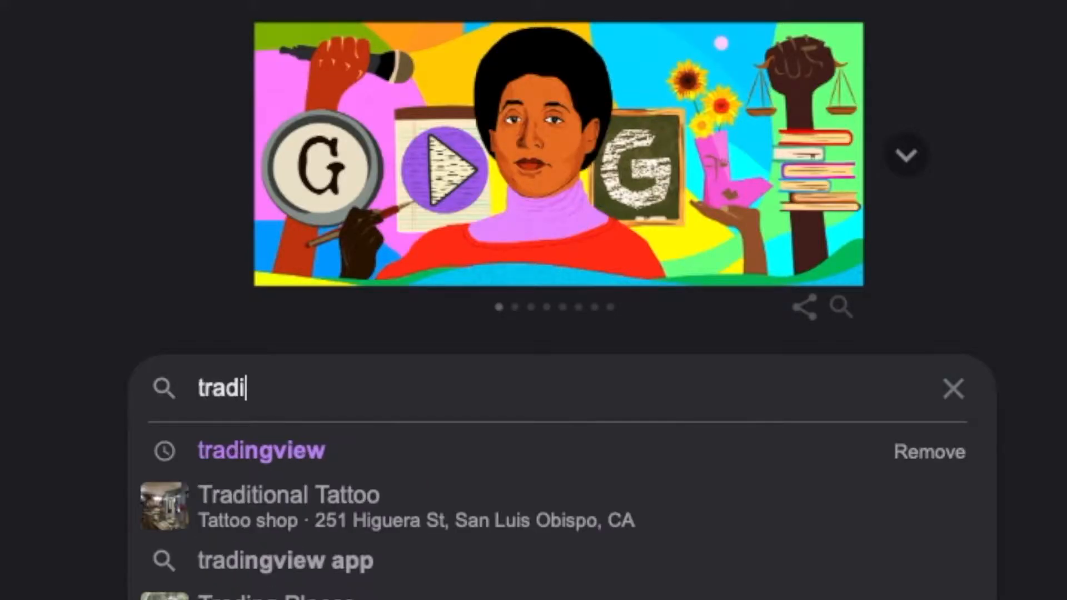
type("ngview")
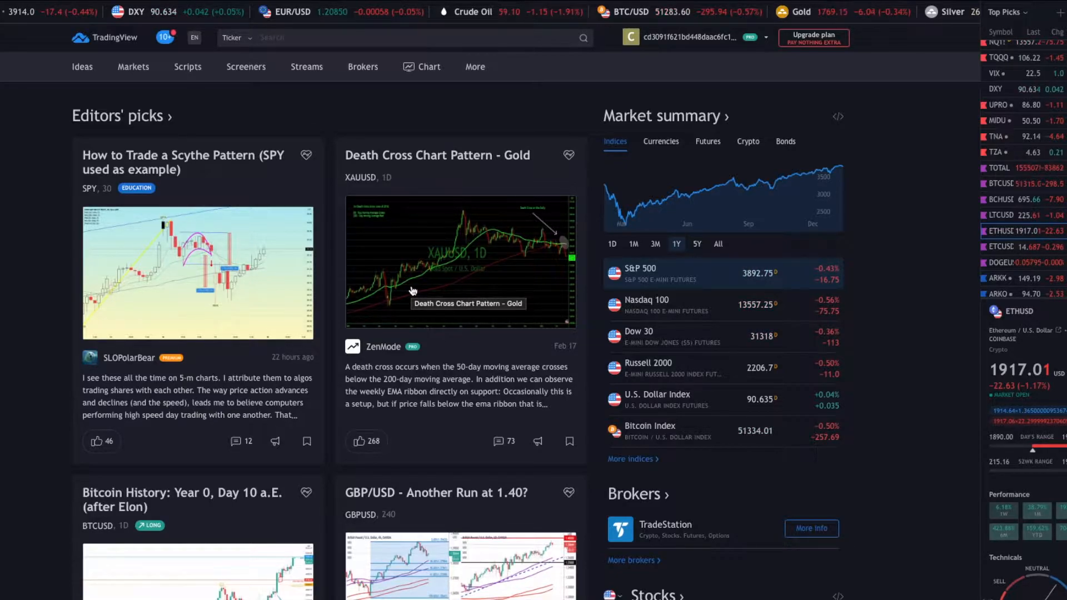
Look through the TradingView home page ideas and view the market summary over a multi-year range before returning it to 1Y
scroll(337, 327, "down", 7)
scroll(337, 327, "down", 2)
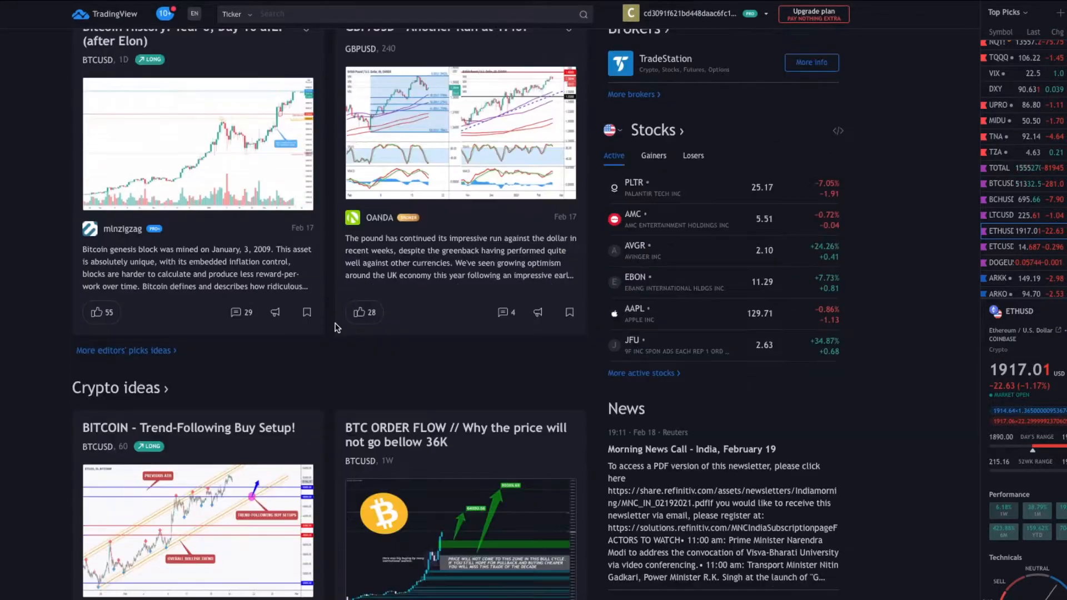
scroll(337, 327, "up", 9)
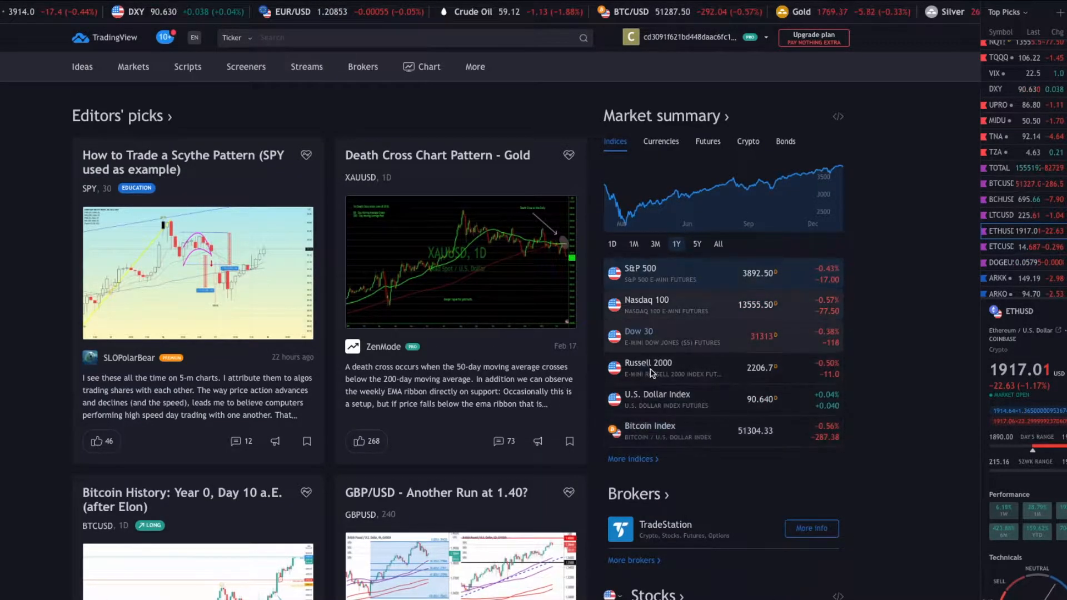
left_click(718, 243)
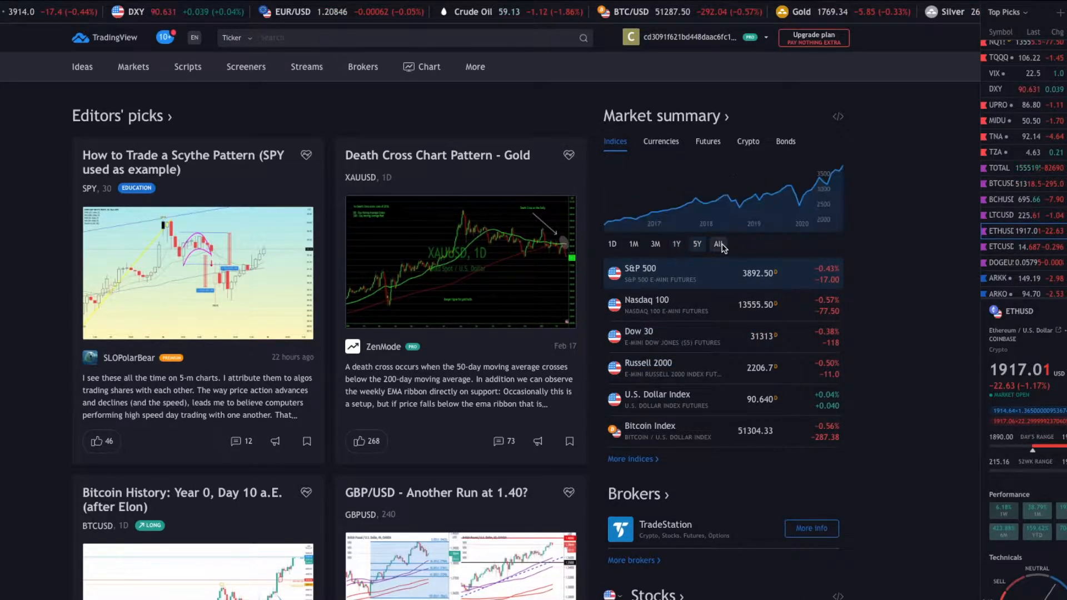
left_click(677, 244)
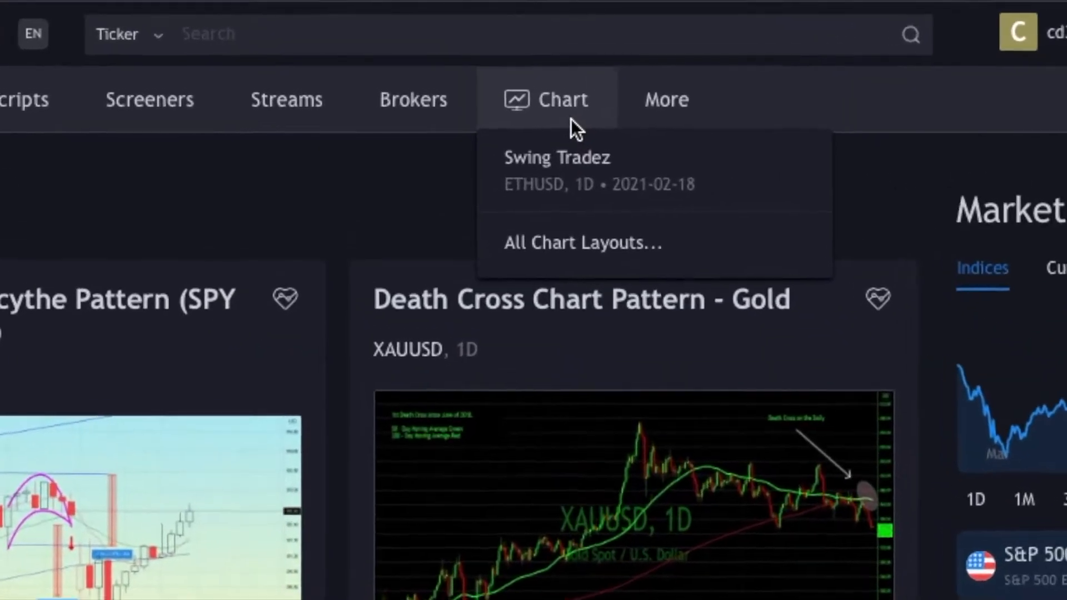
Open the ETHUSD daily chart in the Swing Tradez layout
left_click(444, 73)
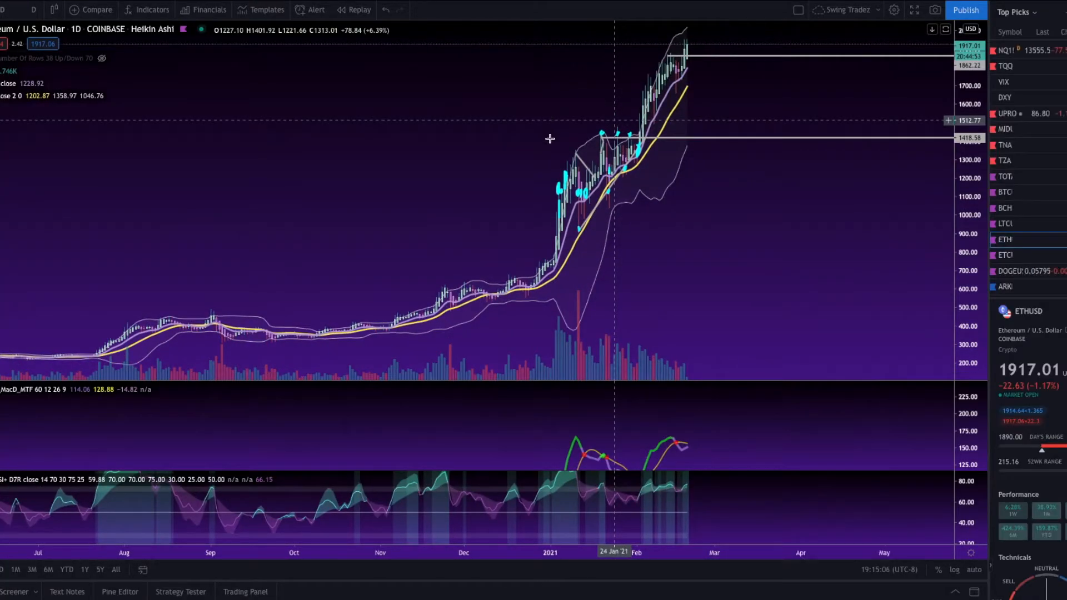
left_click_drag(554, 152, 555, 155)
scroll(658, 225, "up", 2)
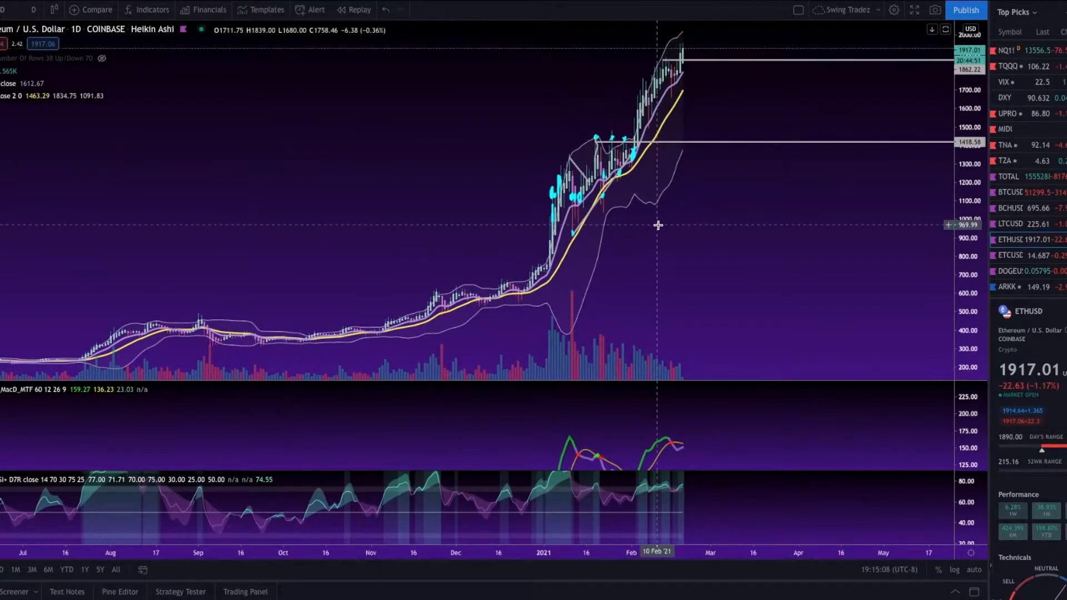
scroll(722, 212, "up", 1)
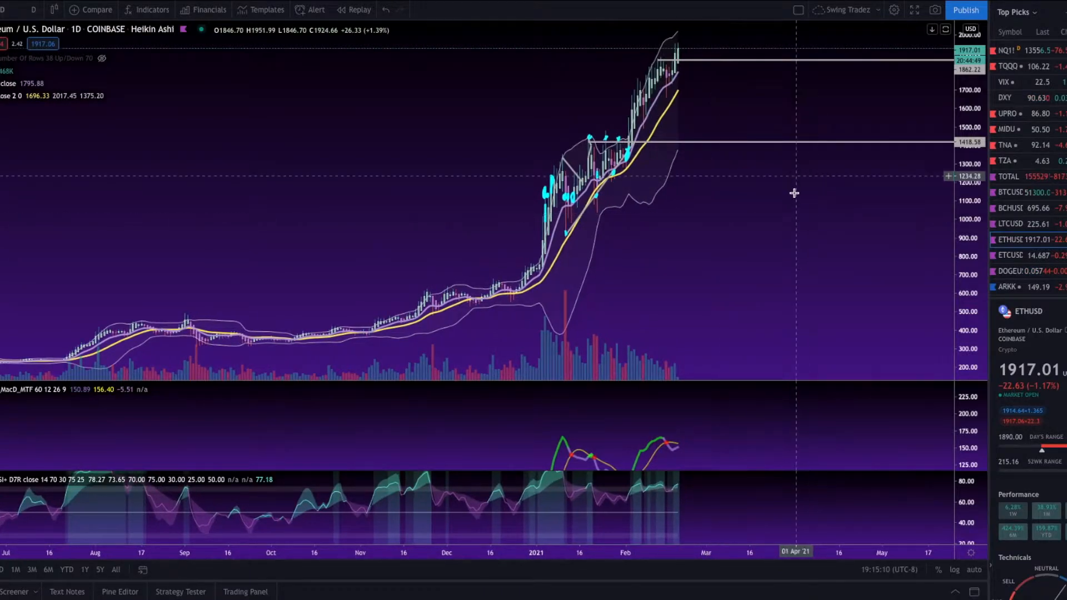
left_click_drag(795, 205, 807, 268)
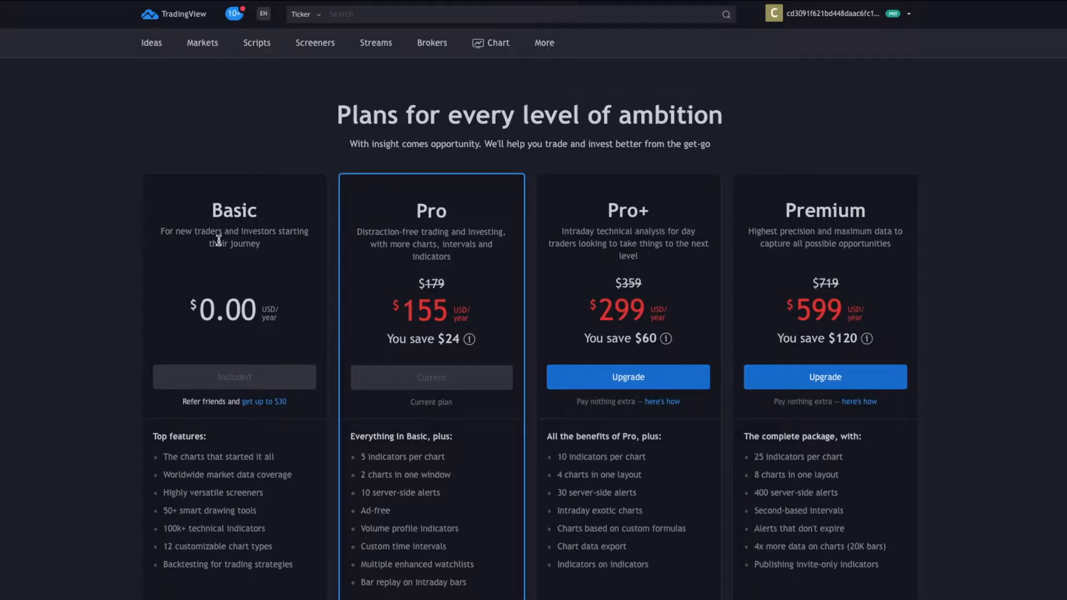
Review the features and yearly prices of the Basic, Pro, Pro+ and Premium plans
scroll(219, 241, "down", 1)
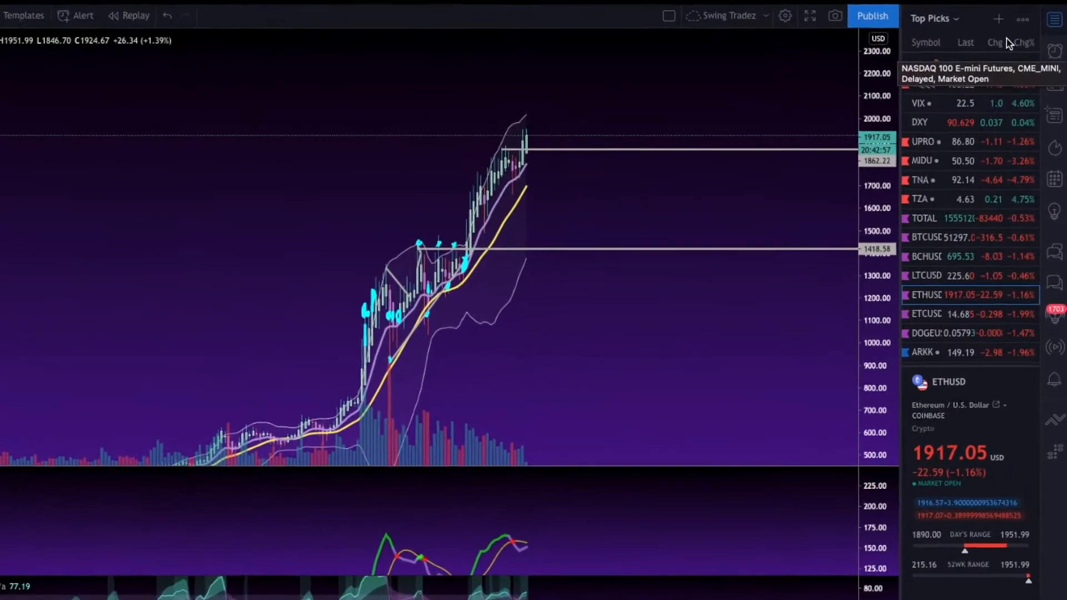
Search for AMZN among the symbols for the Top Picks watchlist and pick the NASDAQ listing of Amazon
left_click(999, 19)
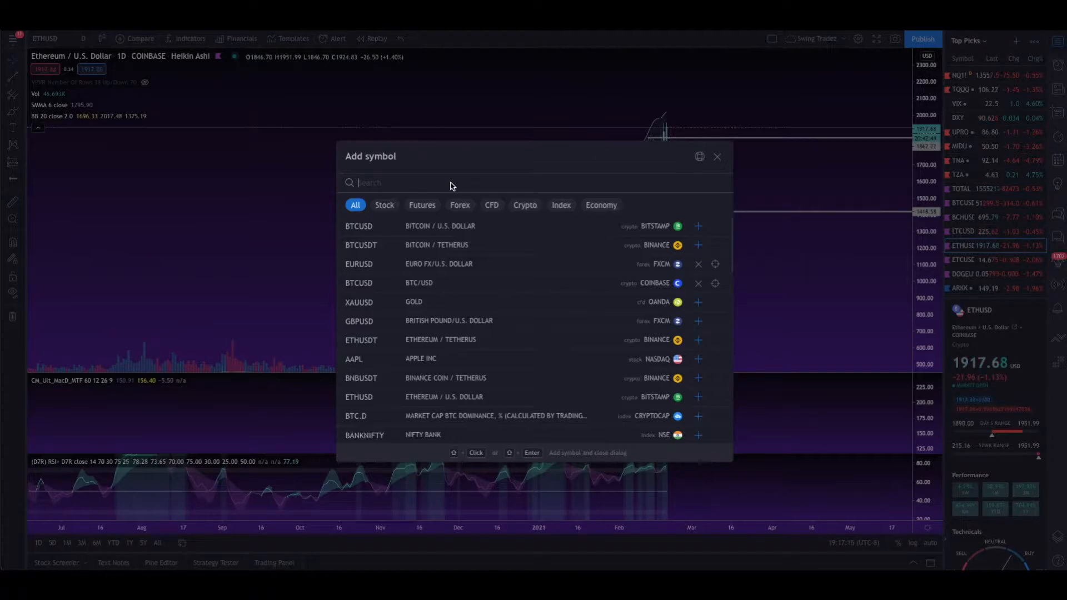
type("MZN")
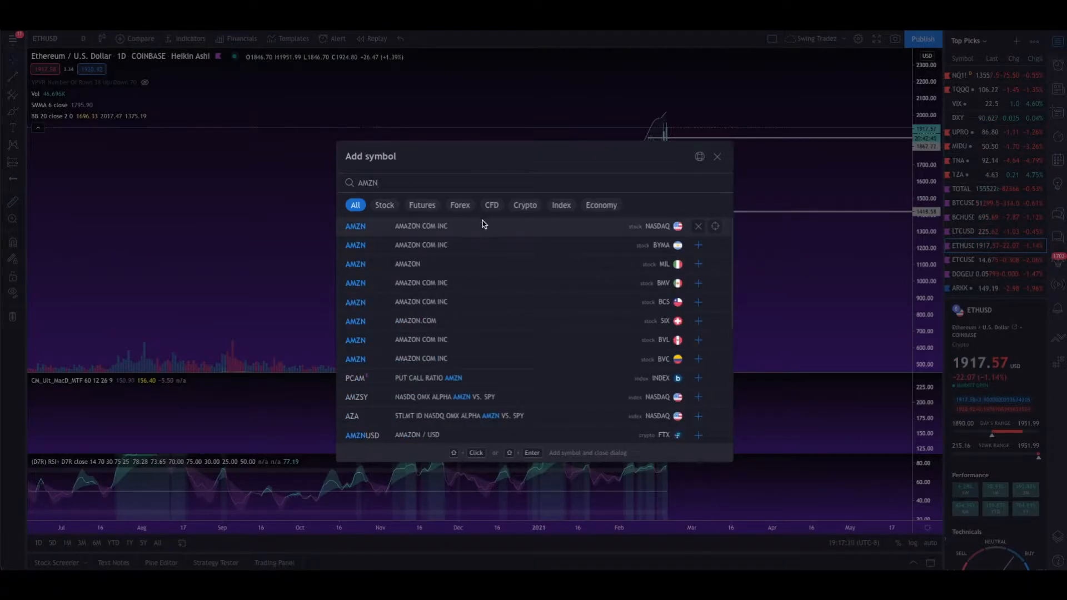
left_click(483, 224)
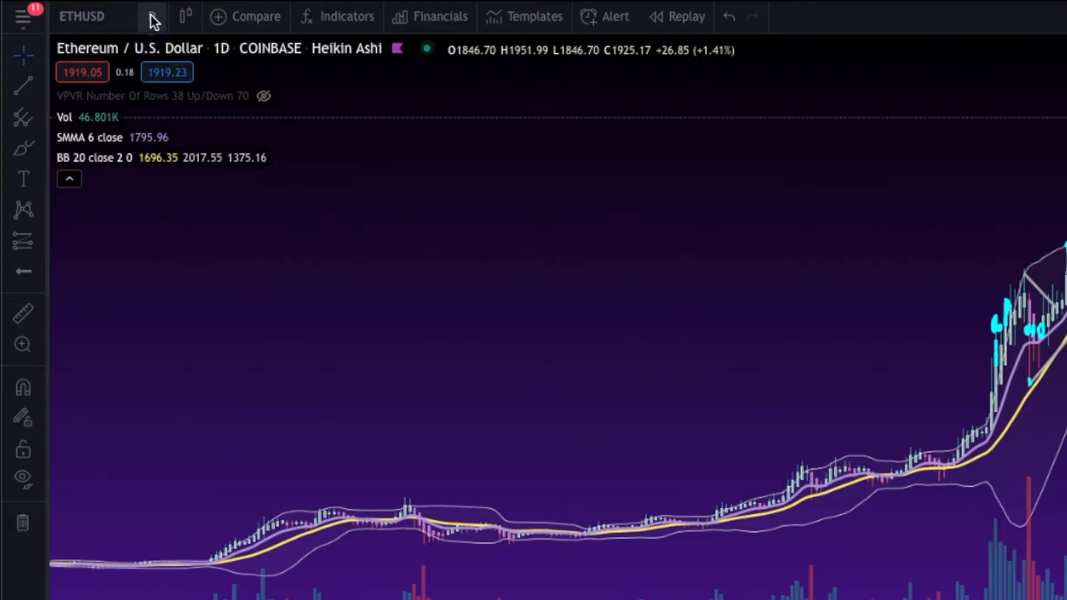
Switch the ETHUSD chart to the 2-hour interval and stretch its price scale so the latest candles appear larger
left_click(151, 16)
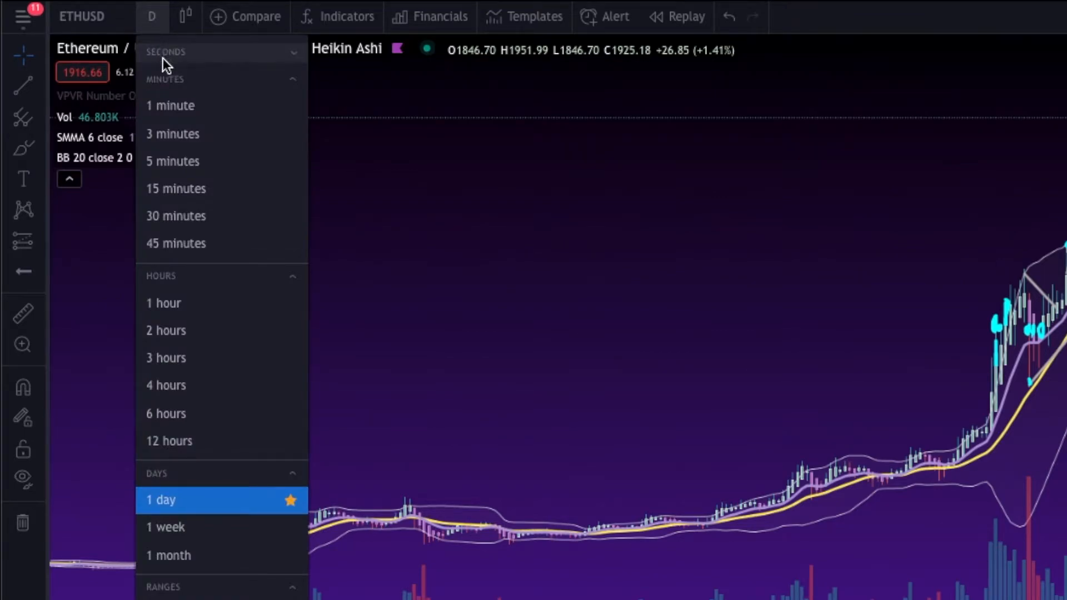
left_click(185, 330)
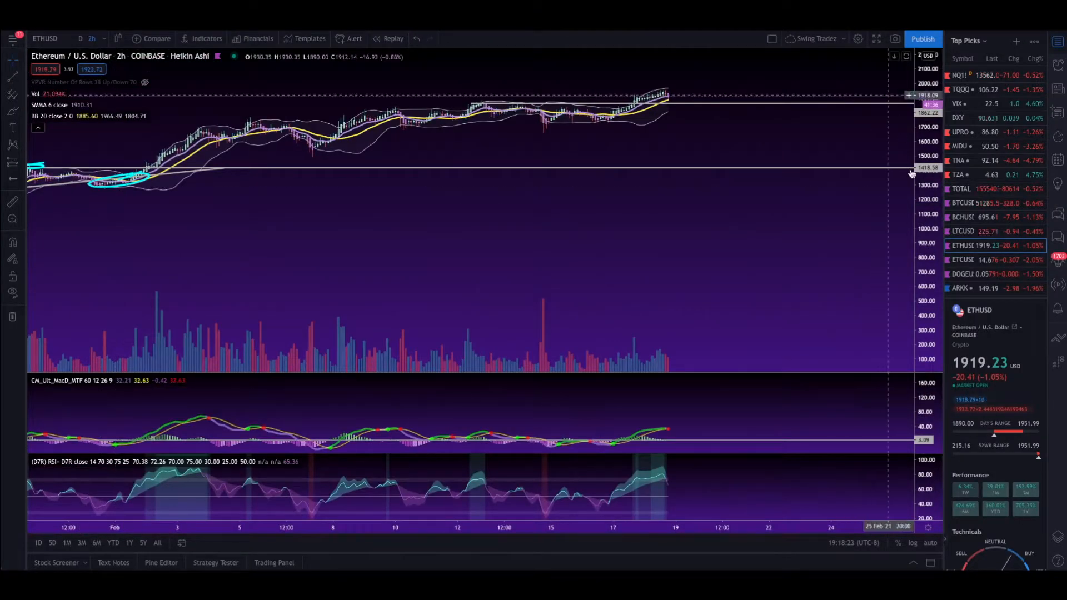
left_click_drag(929, 188, 931, 60)
left_click_drag(760, 174, 665, 249)
scroll(662, 248, "up", 7)
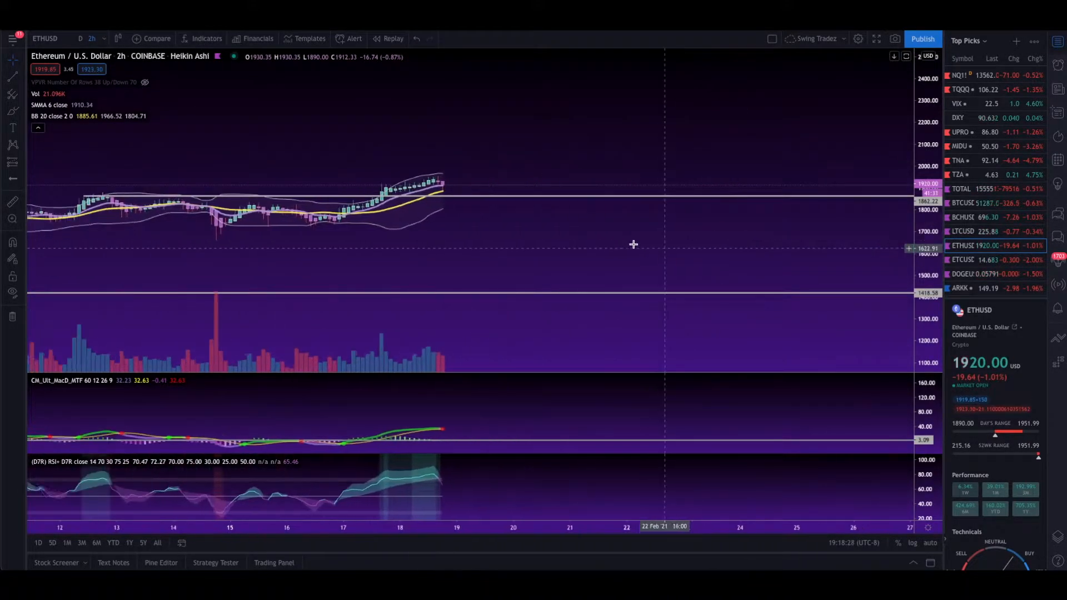
left_click_drag(418, 257, 755, 243)
left_click_drag(932, 254, 920, 62)
left_click_drag(770, 210, 757, 252)
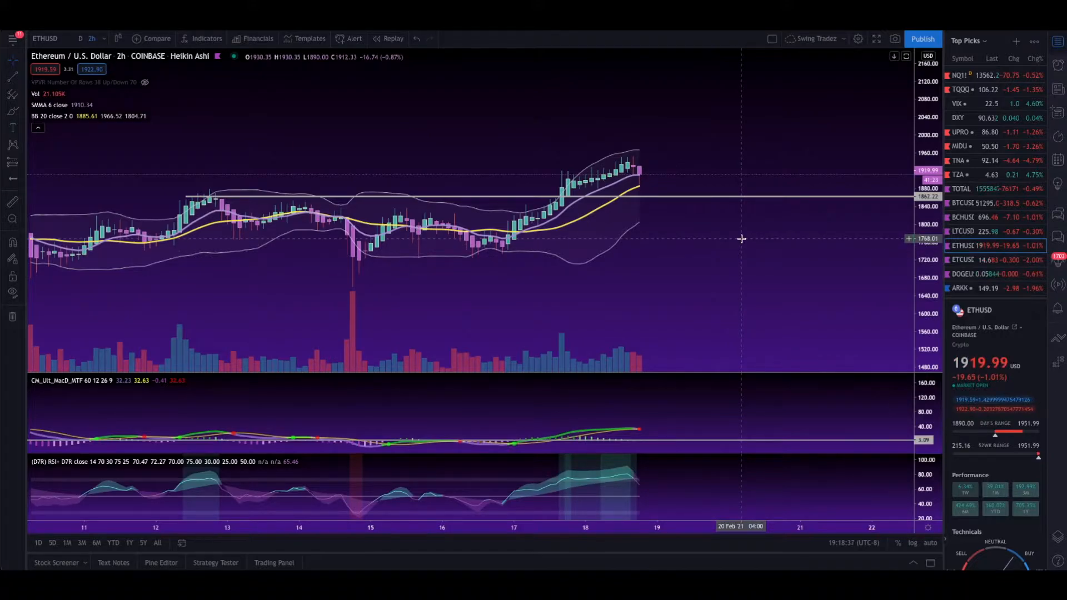
Create a custom 5-hour interval and apply it to the ETHUSD chart
left_click(104, 39)
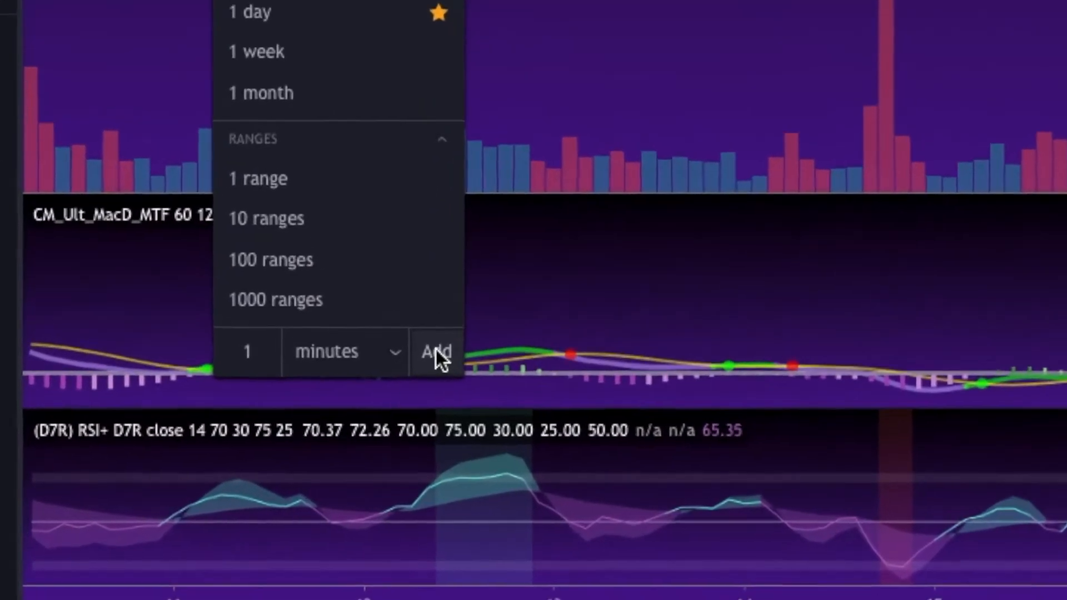
left_click_drag(177, 410, 141, 406)
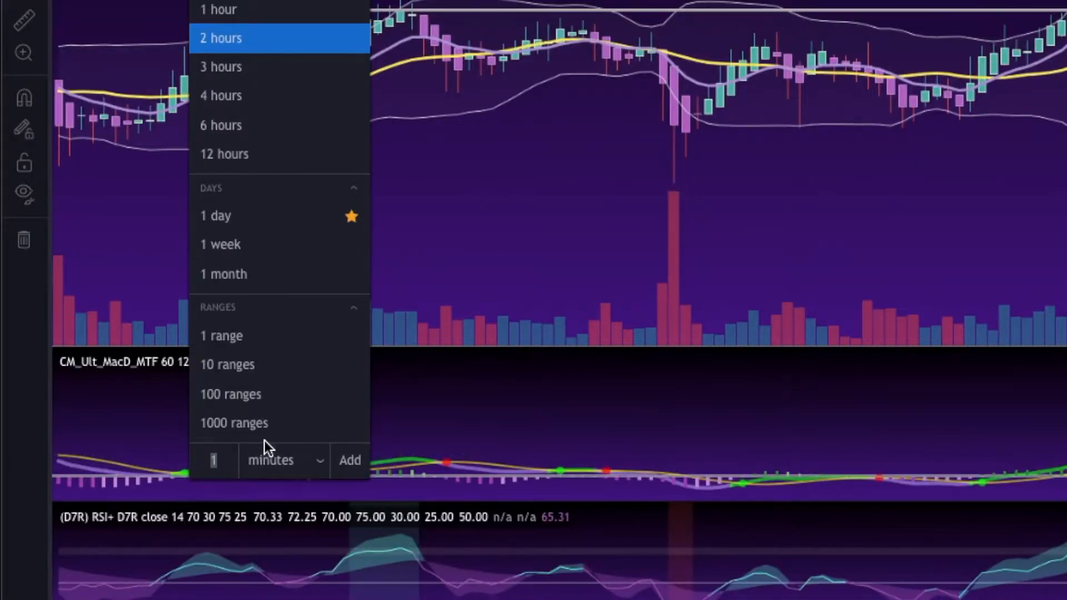
type("5")
left_click(273, 459)
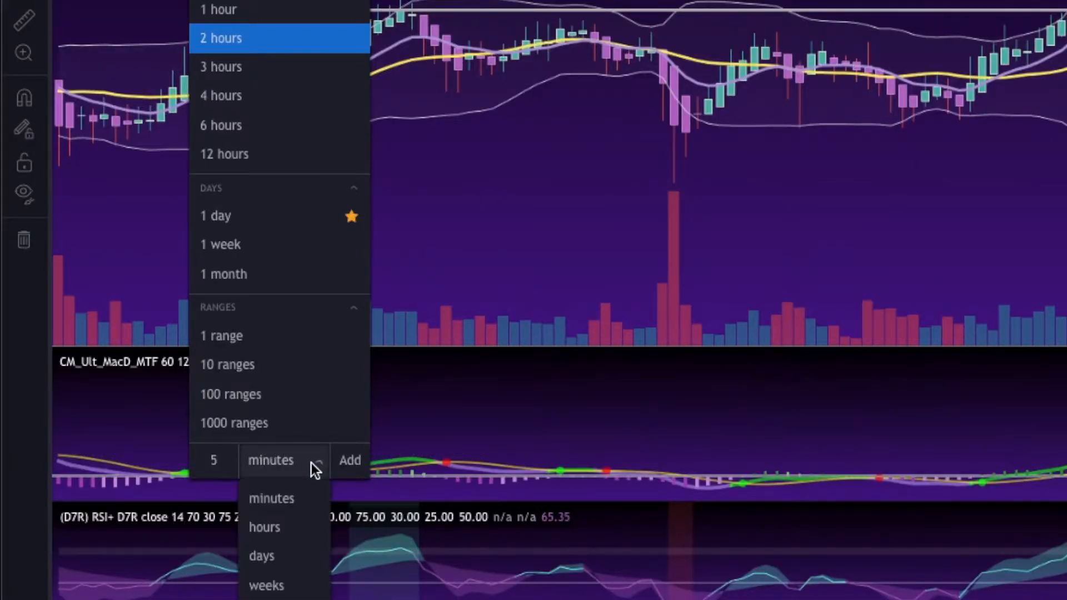
left_click(289, 527)
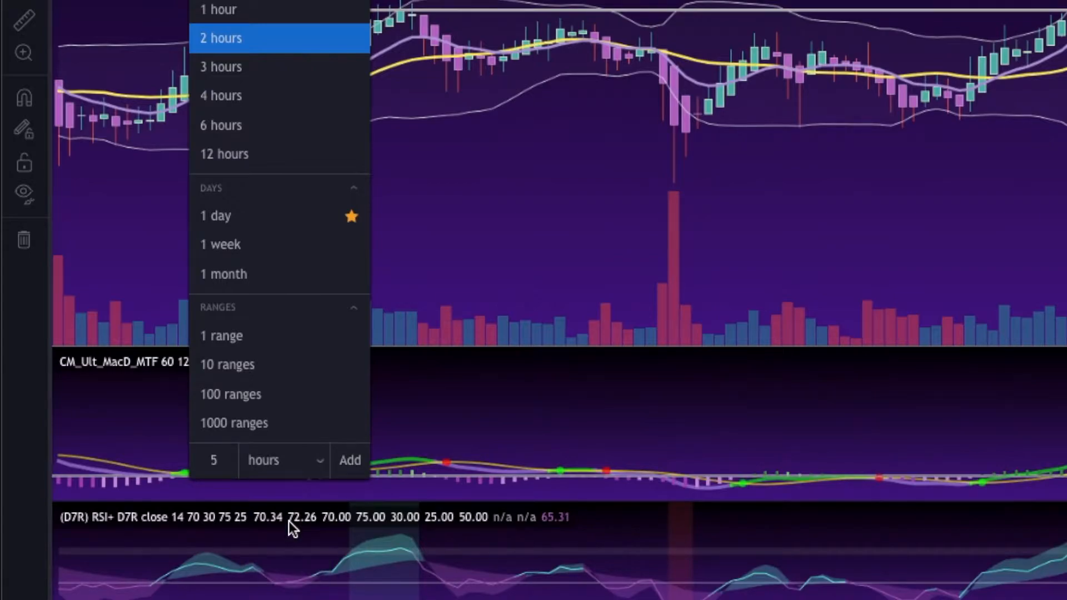
left_click(343, 466)
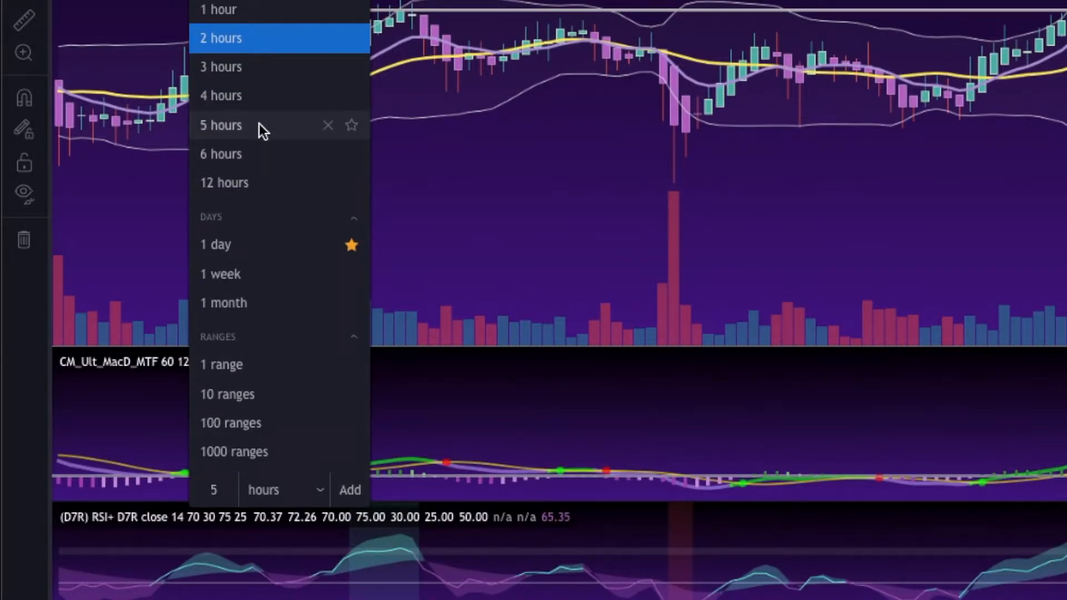
left_click(259, 123)
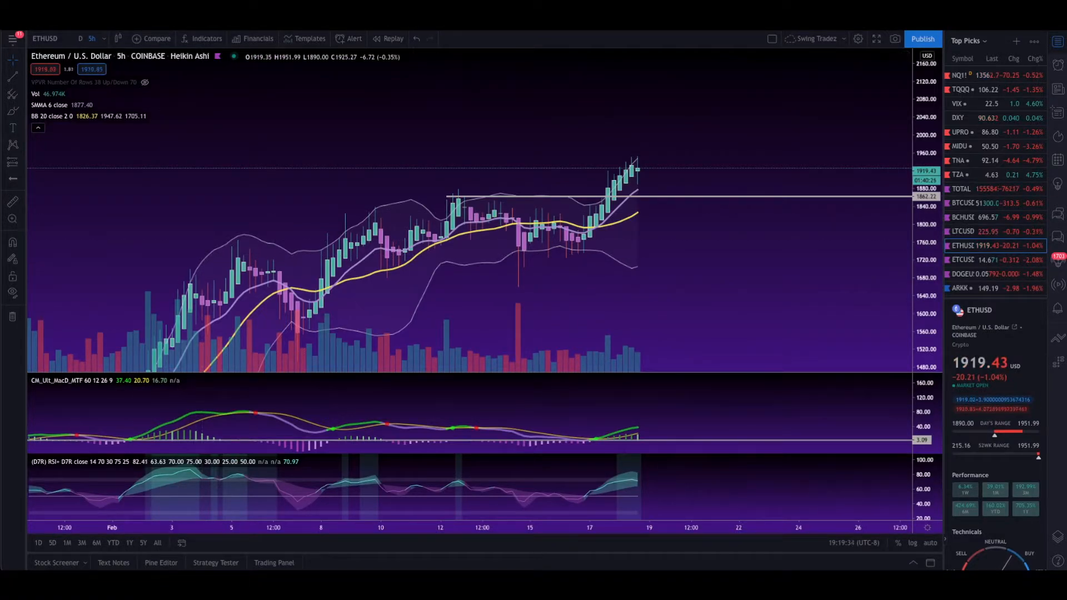
Try the Candles and Hollow Candles styles on the ETHUSD chart
left_click(101, 39)
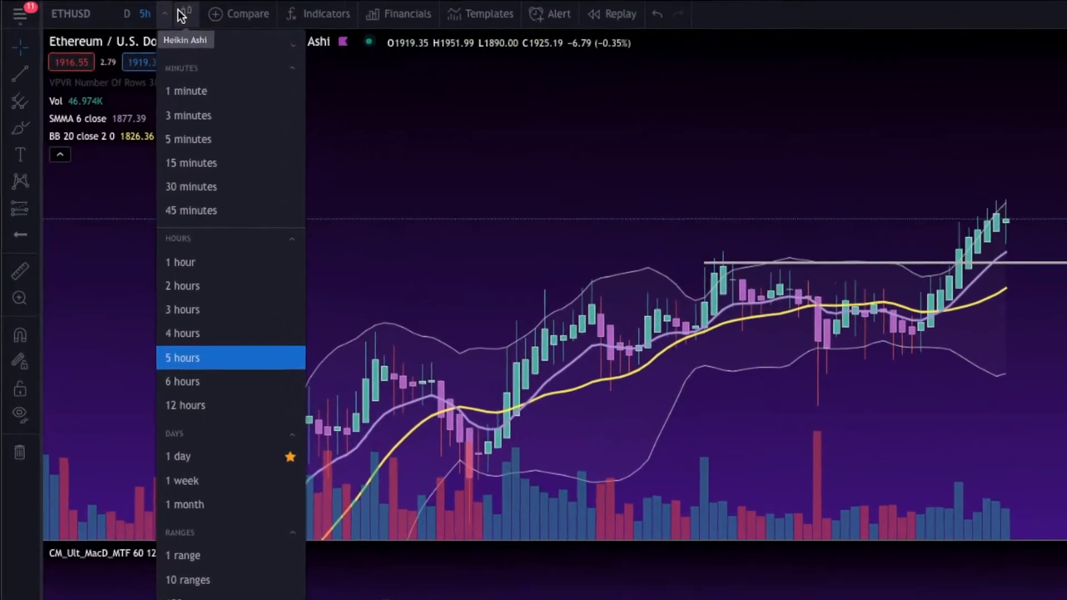
left_click(184, 13)
left_click(184, 13)
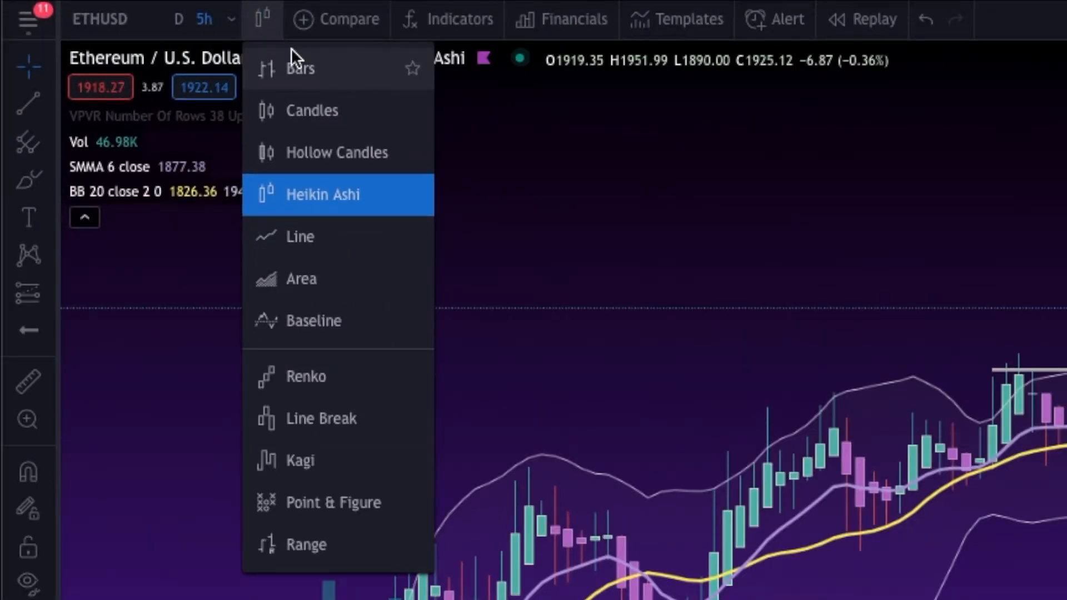
left_click(325, 110)
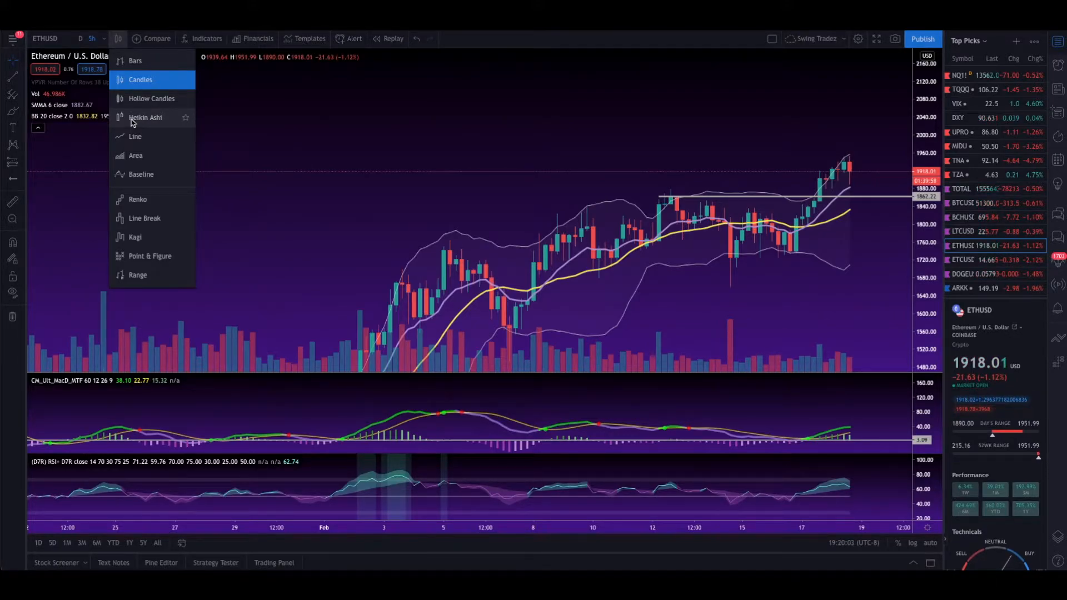
left_click(154, 103)
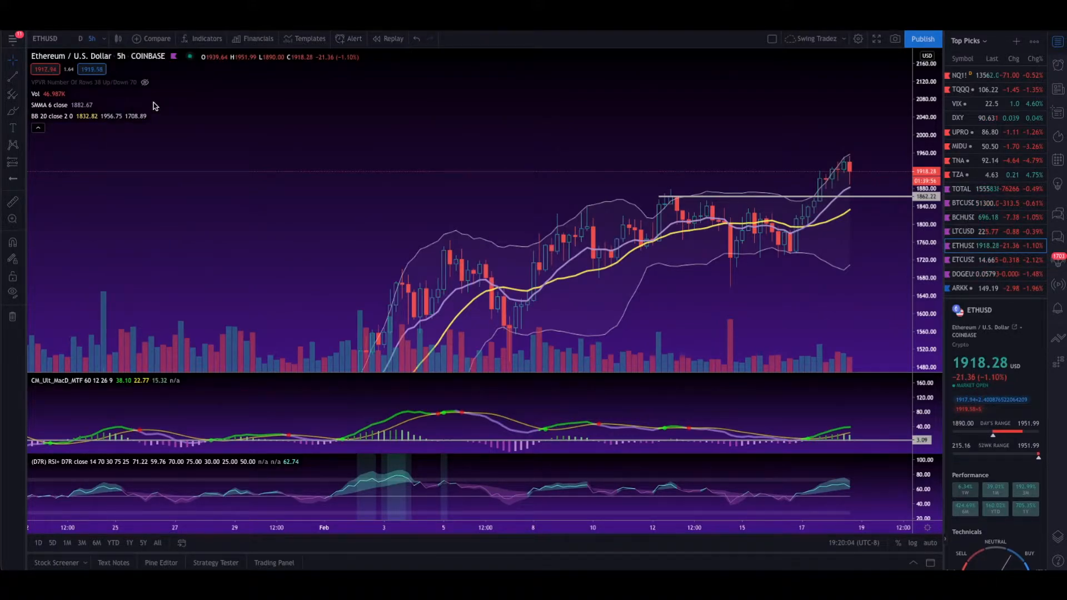
Try the Bars style on the ETHUSD chart and return it to Heikin Ashi
left_click(123, 40)
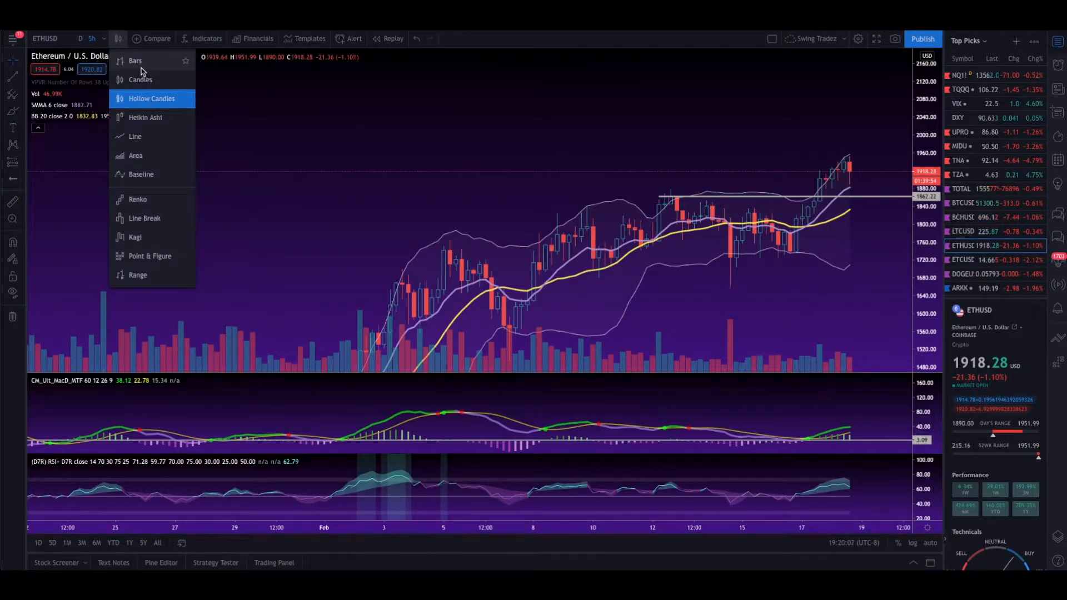
left_click(140, 64)
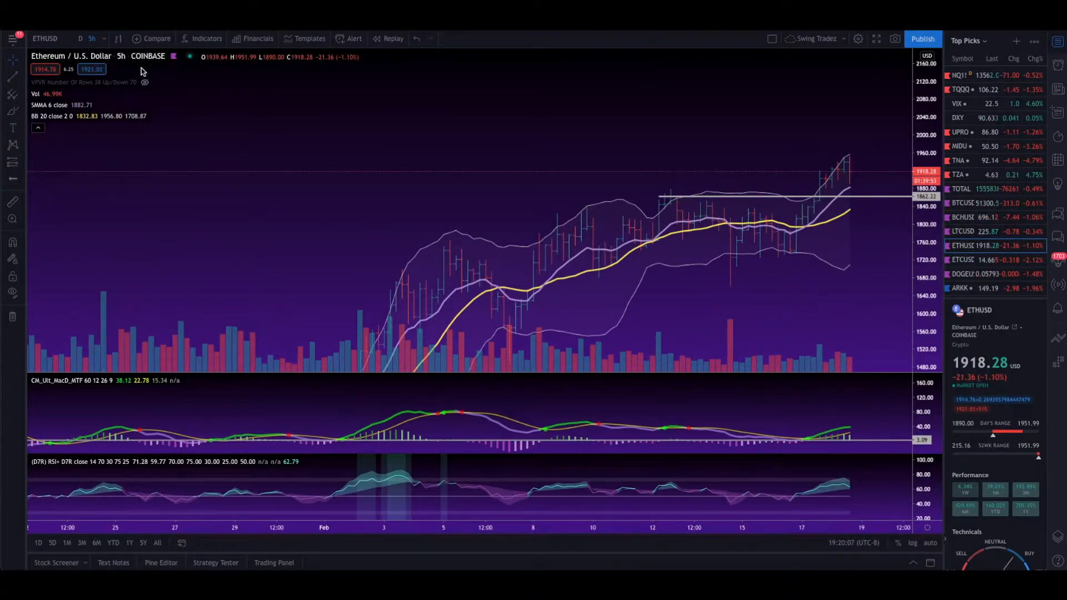
left_click(121, 41)
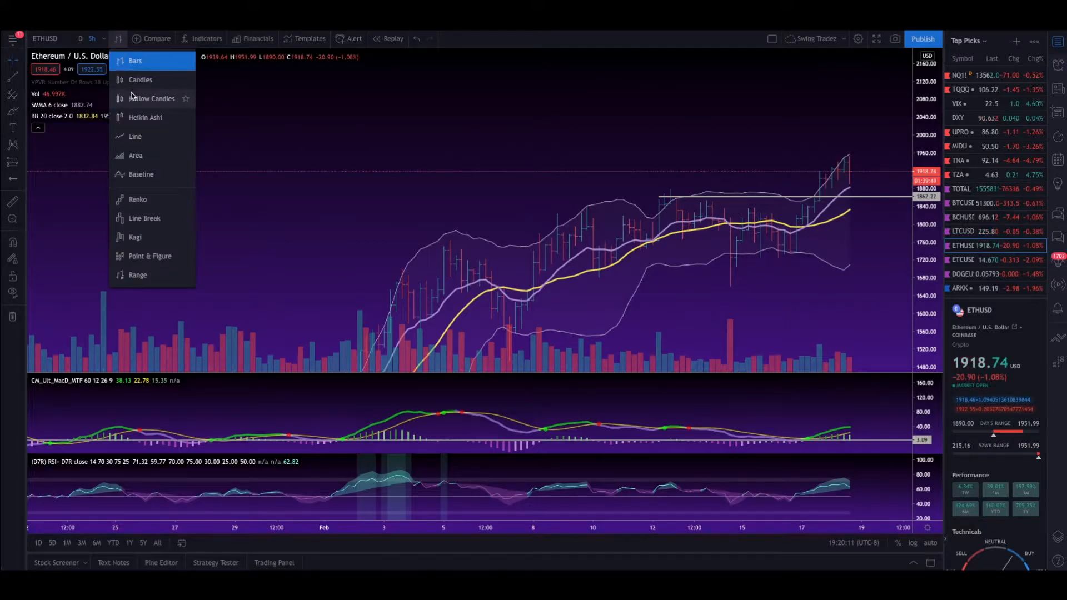
left_click(140, 117)
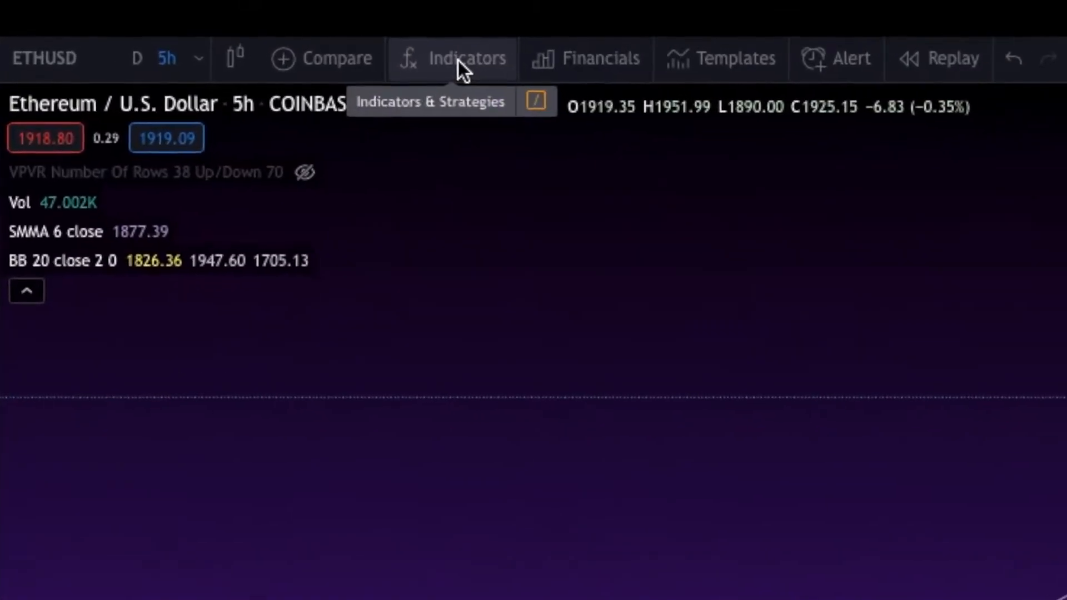
Search the indicators and strategies for rsi, and list the built-in scripts
left_click(249, 41)
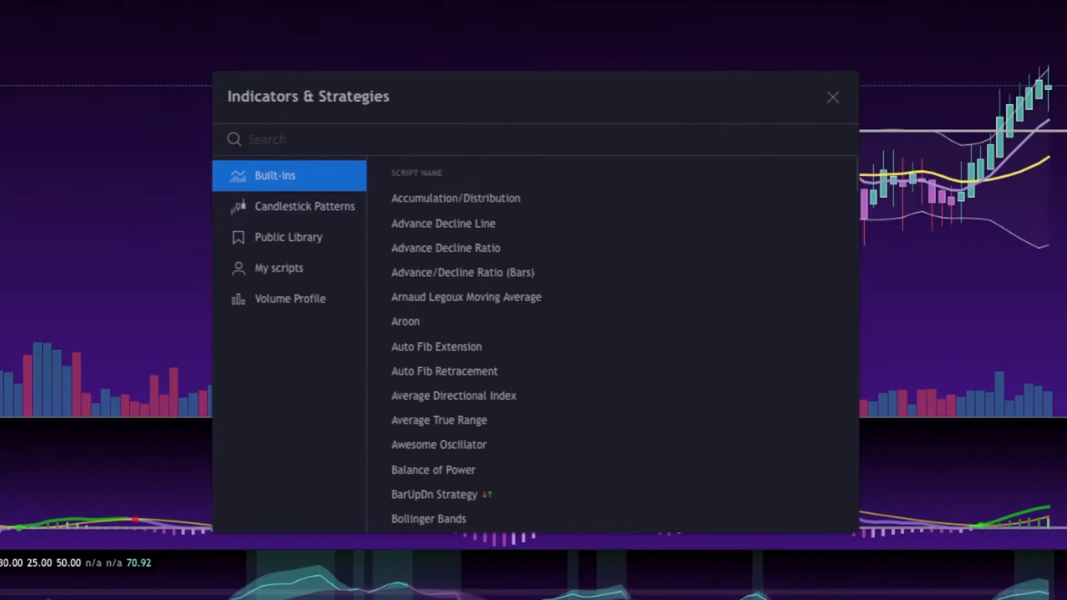
type("rsi")
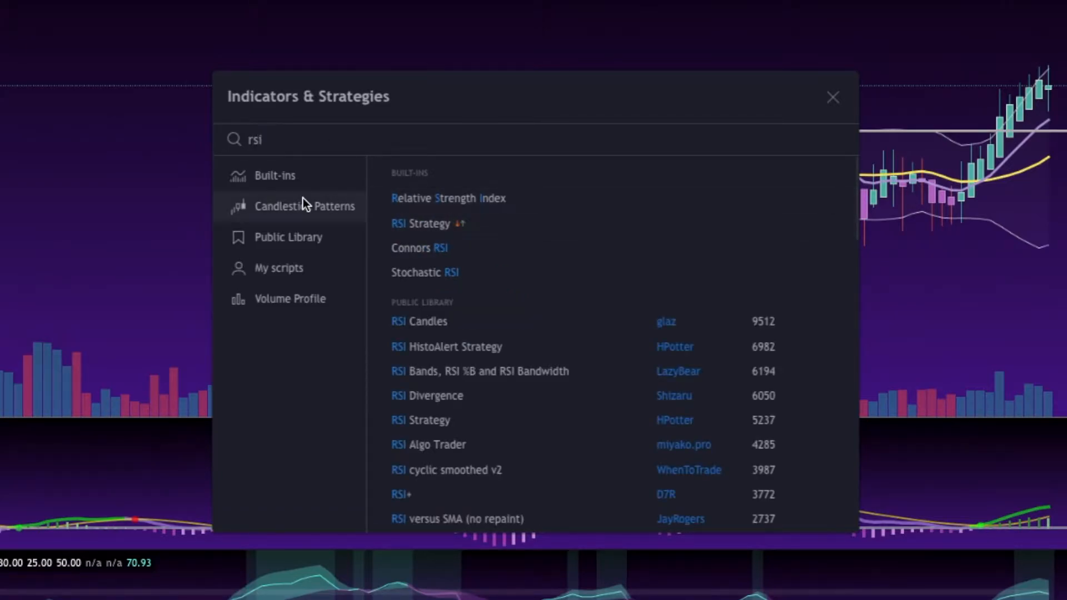
left_click(261, 174)
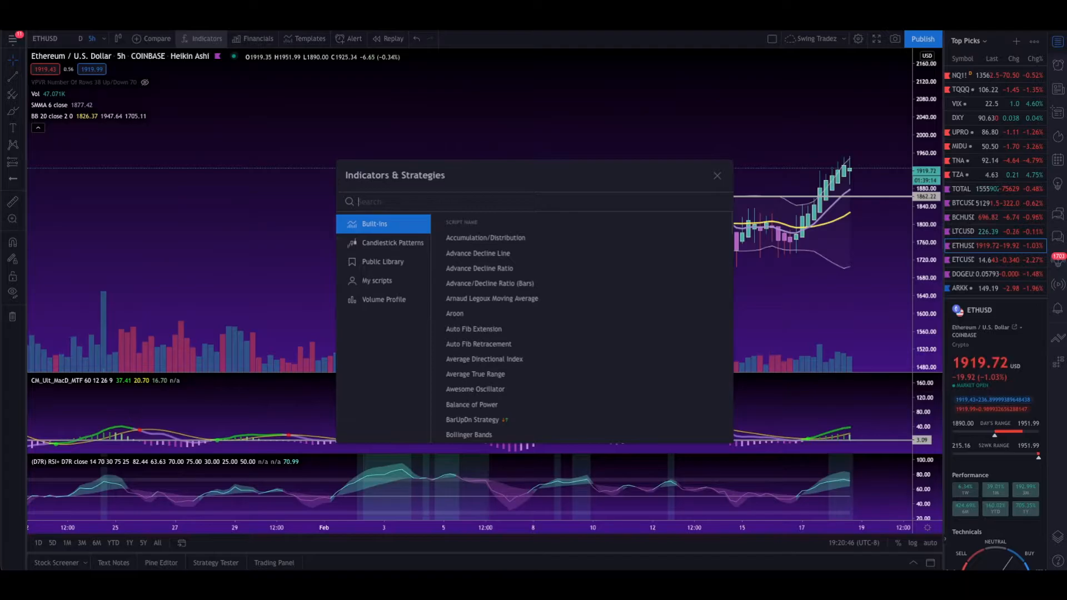
Search the indicators and strategies for macd
type("macd")
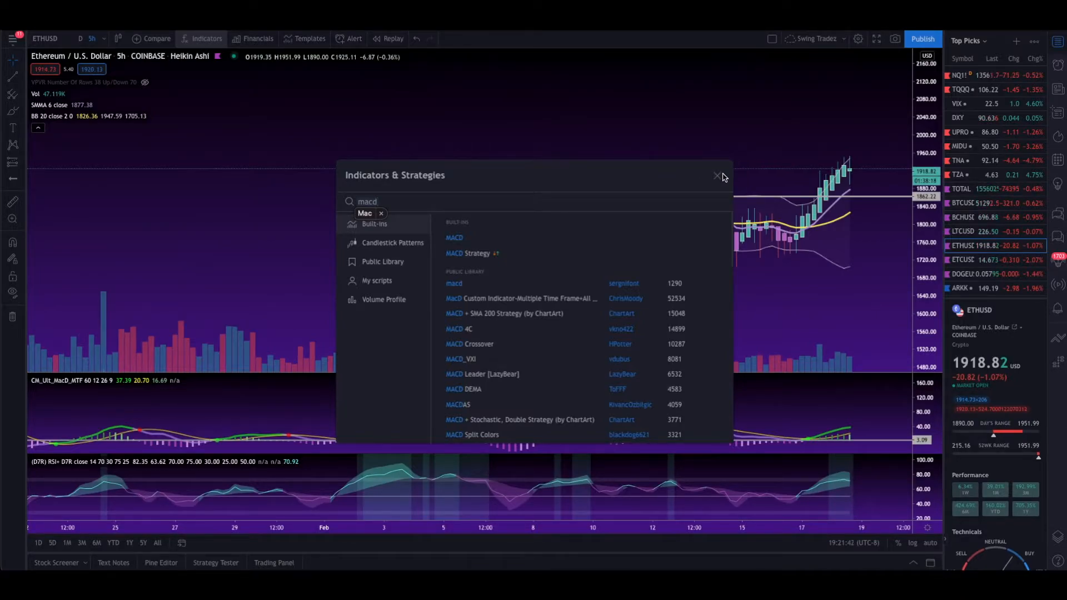
left_click(716, 176)
Try the CM_Ult_MacD_MTF pane below the RSI pane and return the two panes to their original order
left_click_drag(632, 141, 493, 91)
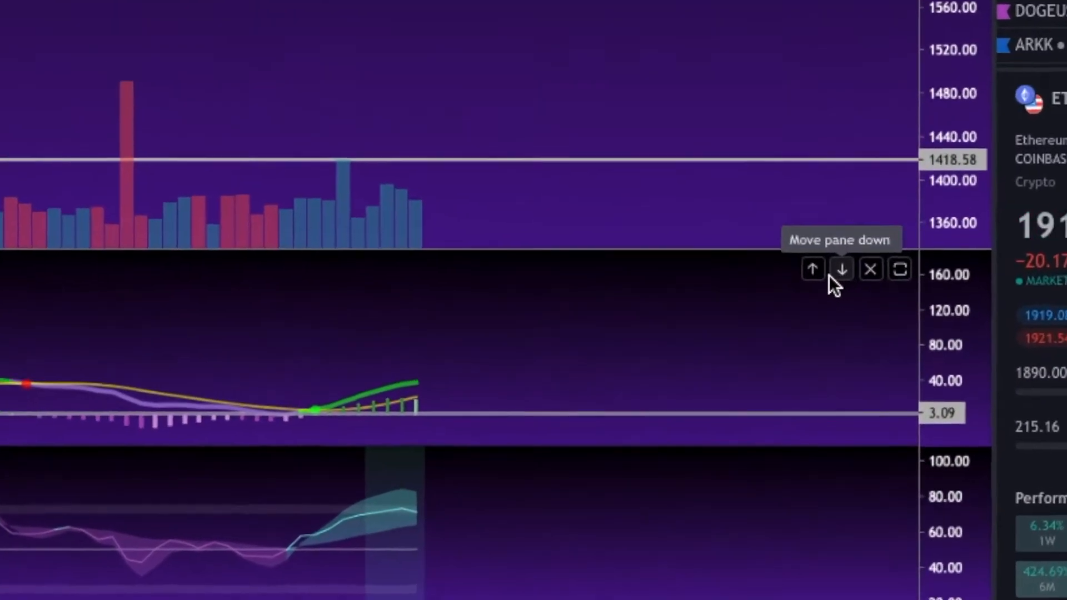
left_click(830, 276)
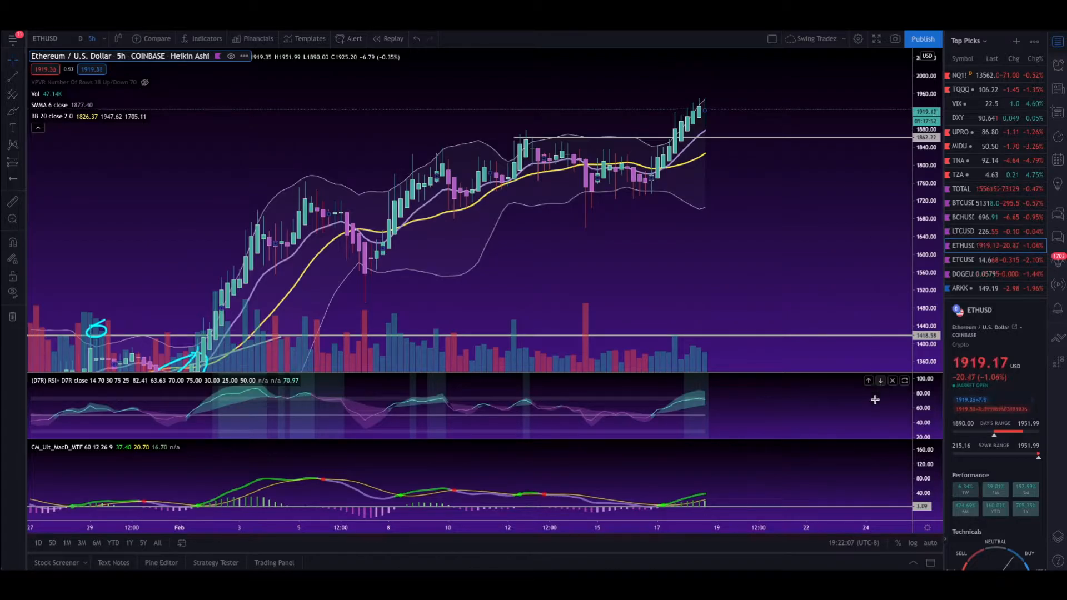
left_click(881, 448)
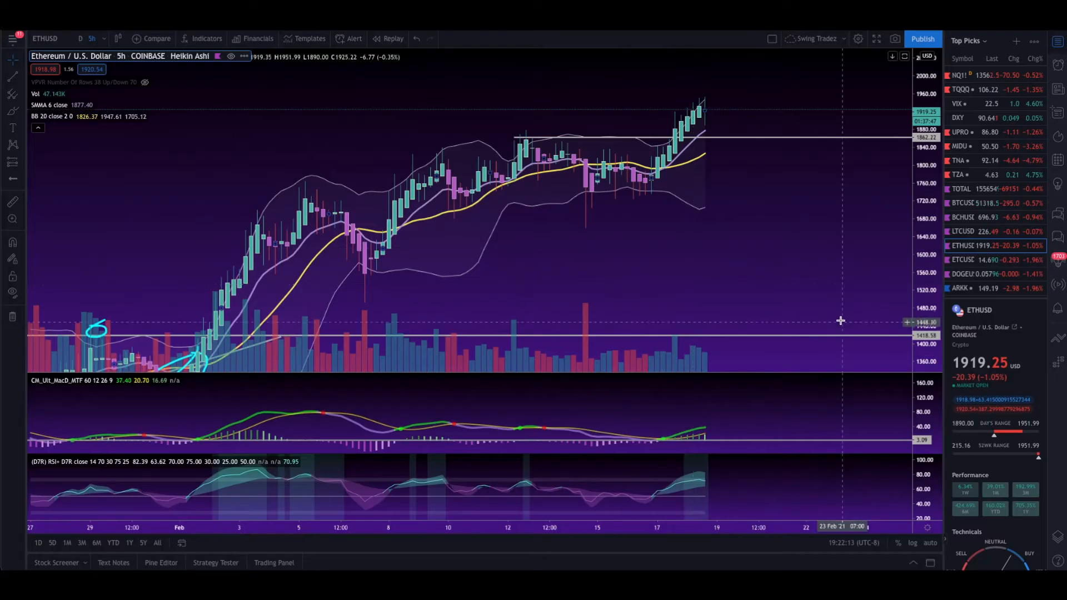
Hide the CM_Ult_MacD_MTF indicator and show it again
mouse_move(131, 383)
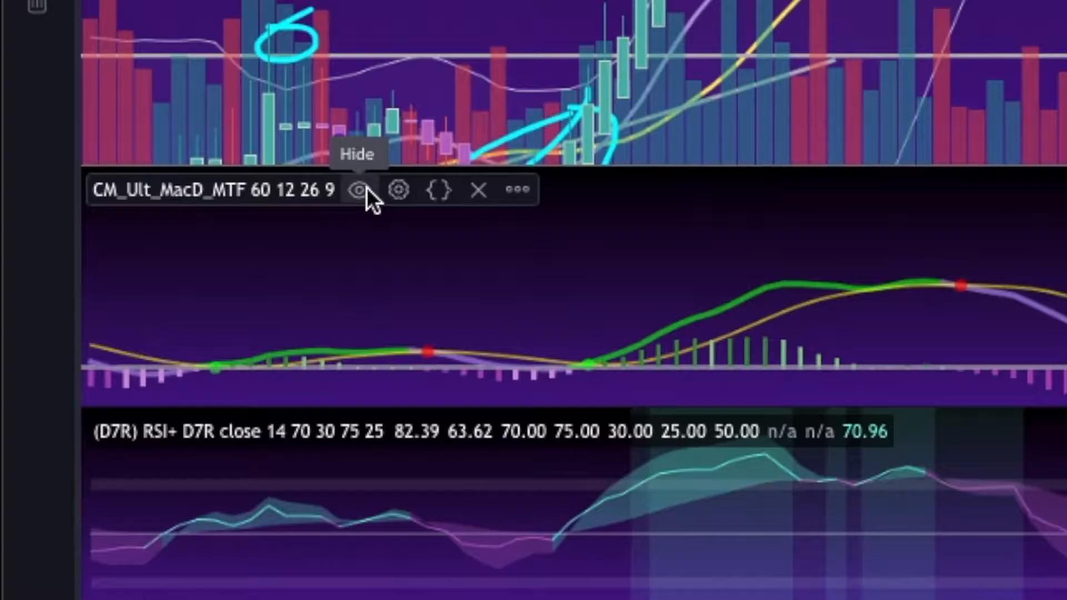
left_click(122, 381)
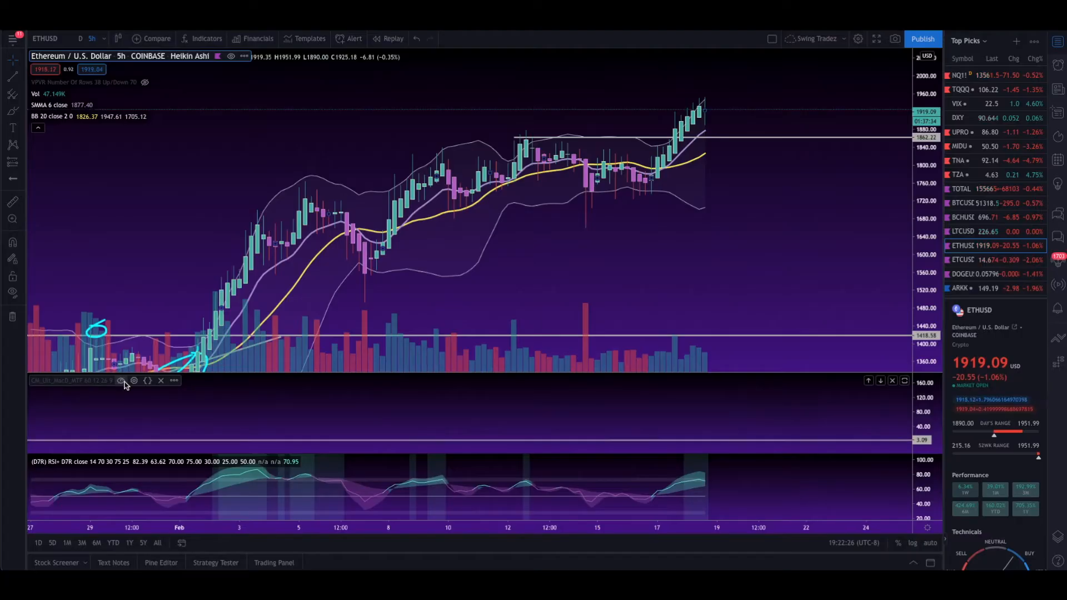
left_click(359, 189)
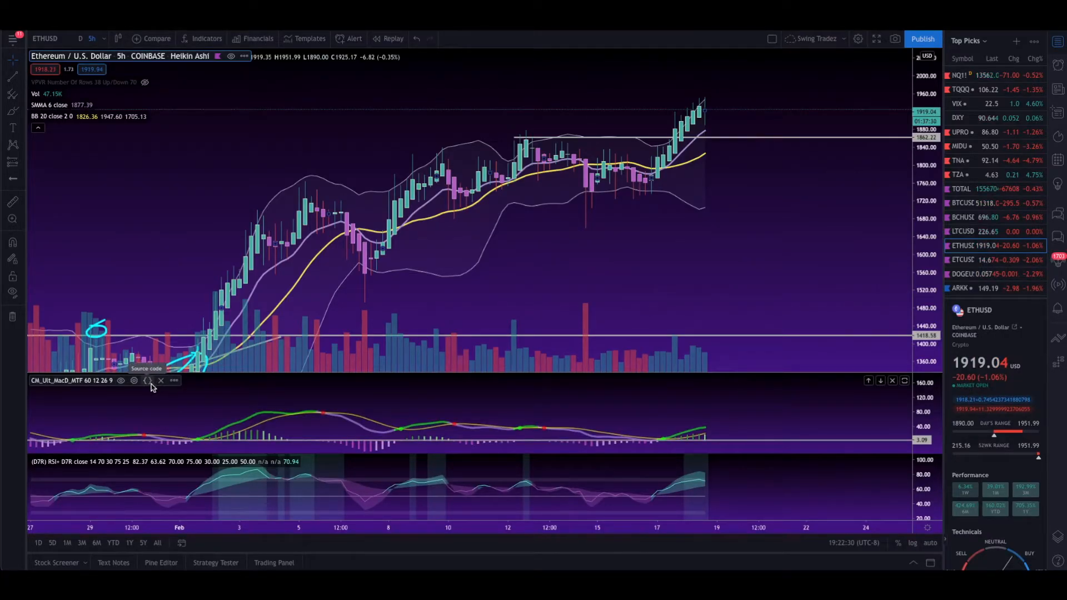
Review the style and input settings of the CM_Ult_MacD_MTF indicator
left_click(138, 383)
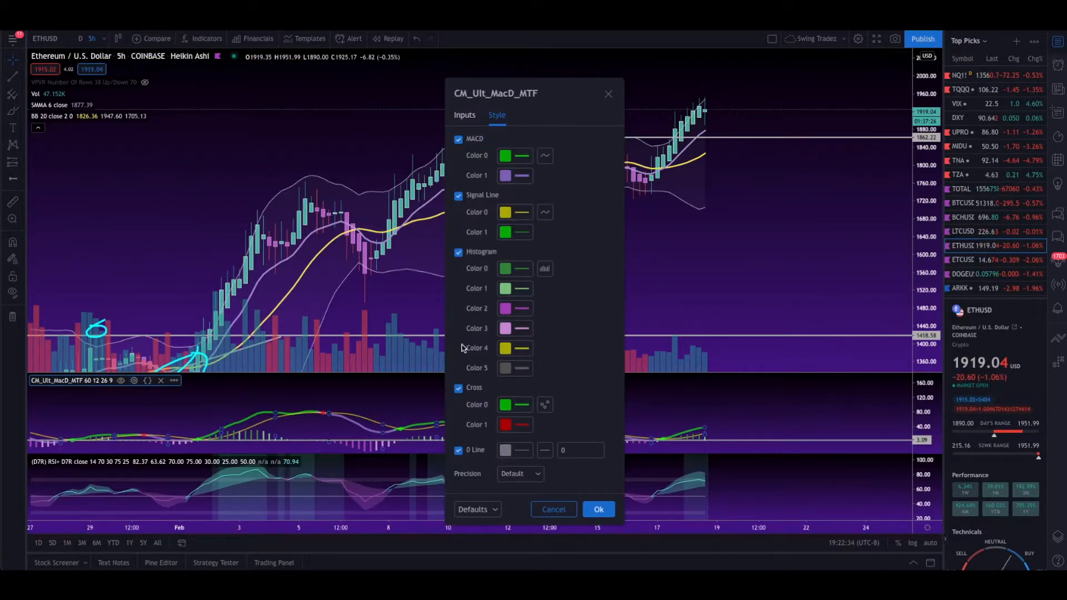
left_click(465, 115)
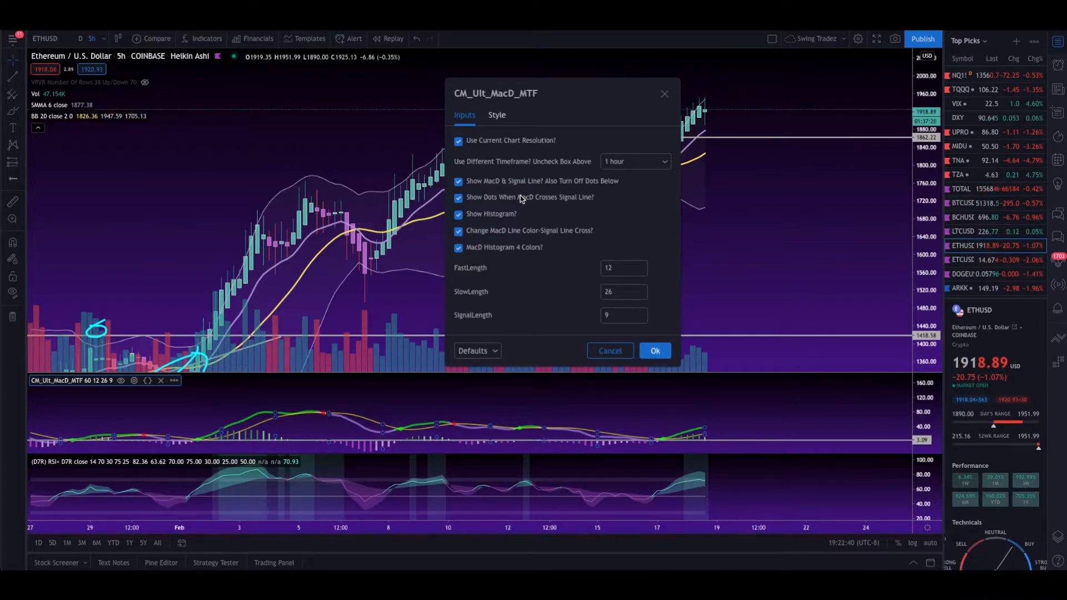
left_click(506, 116)
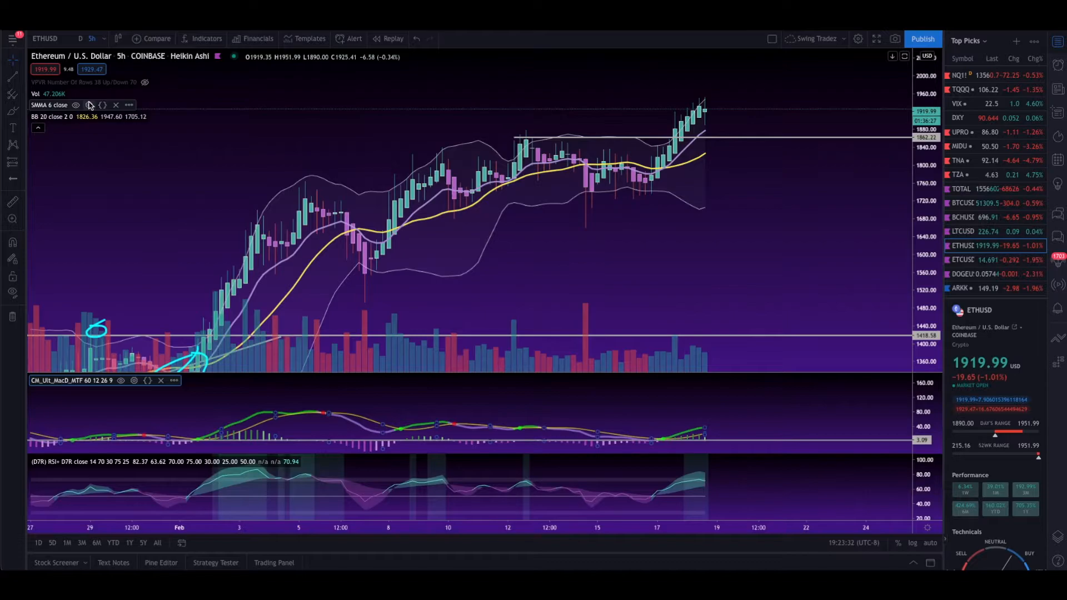
Try a longer length in the SMMA indicator's input settings
left_click(89, 105)
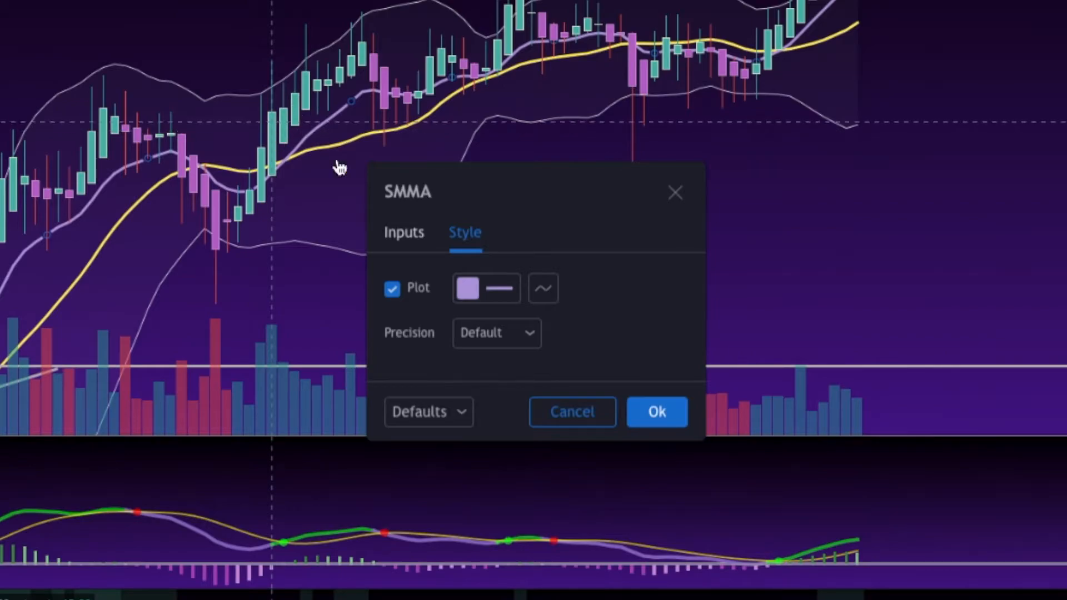
left_click(402, 233)
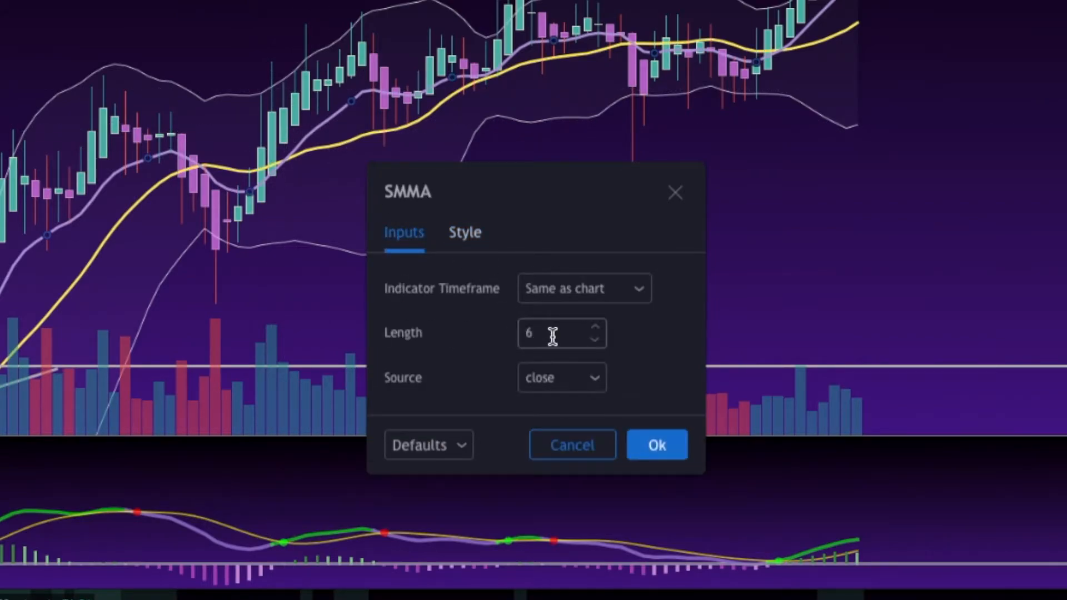
left_click(595, 328)
left_click(595, 328)
left_click(596, 327)
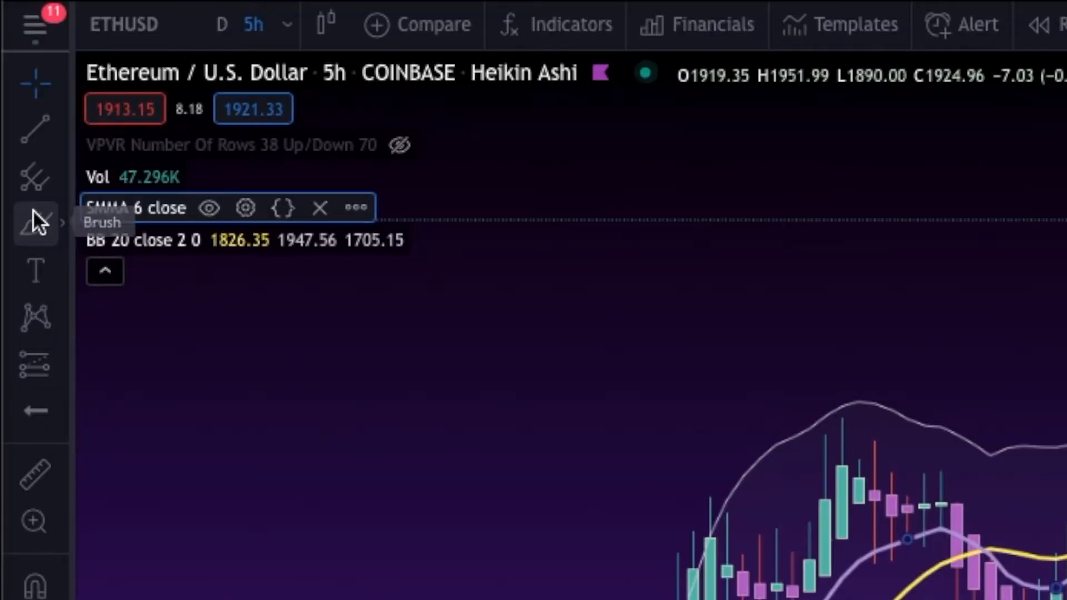
Choose the Brush tool and examine its color, thickness, line style and line end options
left_click(25, 136)
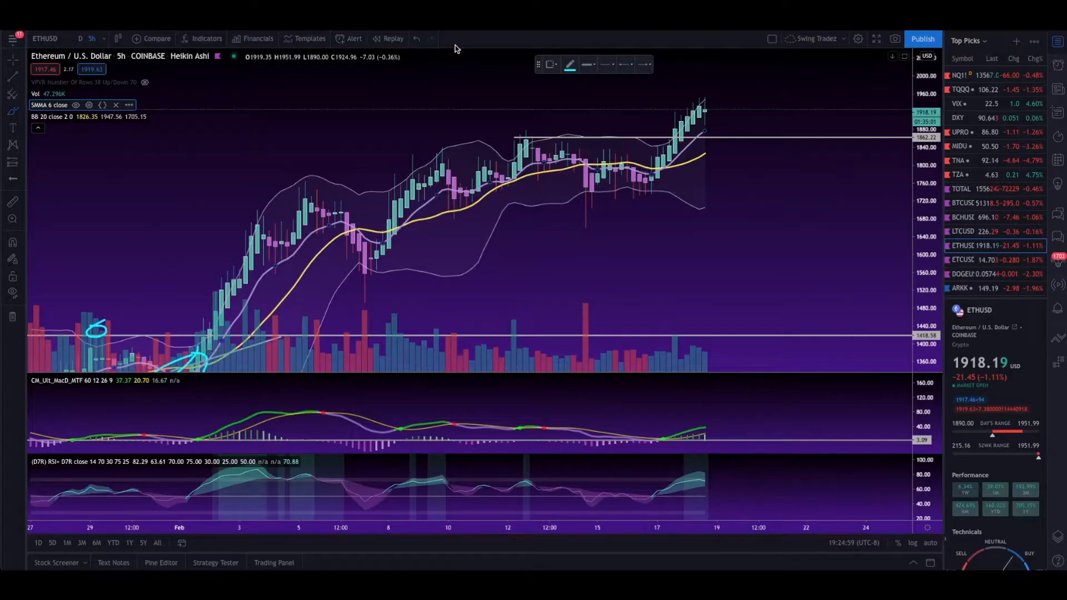
left_click(570, 64)
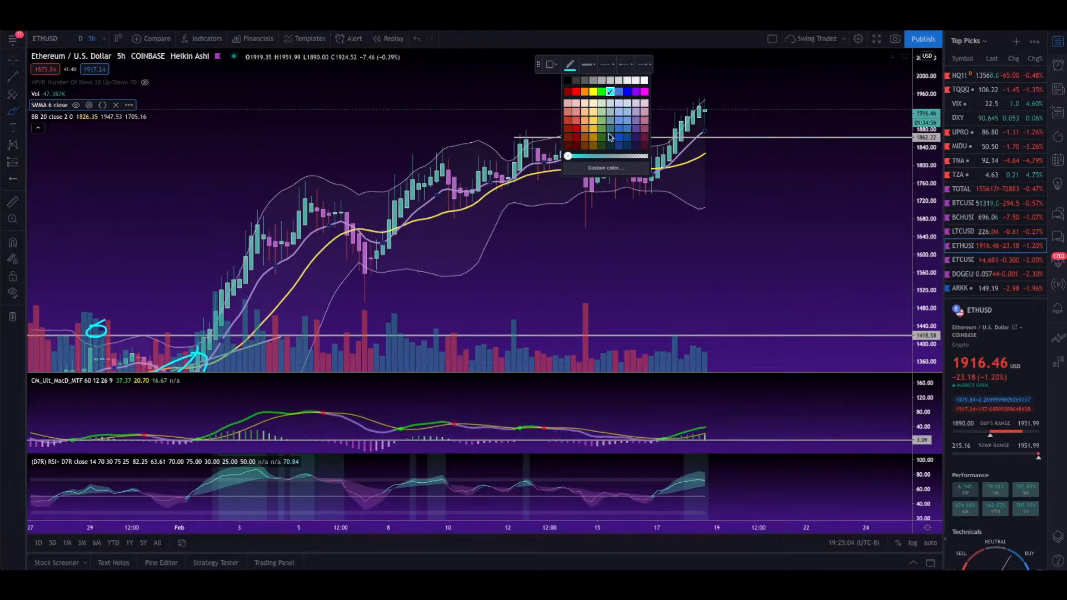
left_click(590, 66)
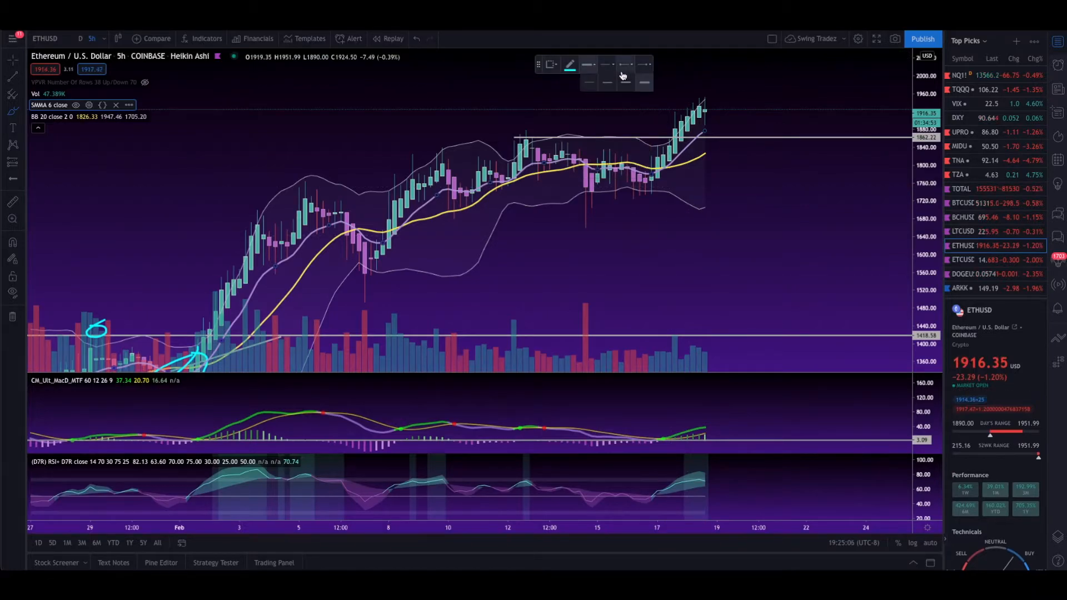
left_click(609, 66)
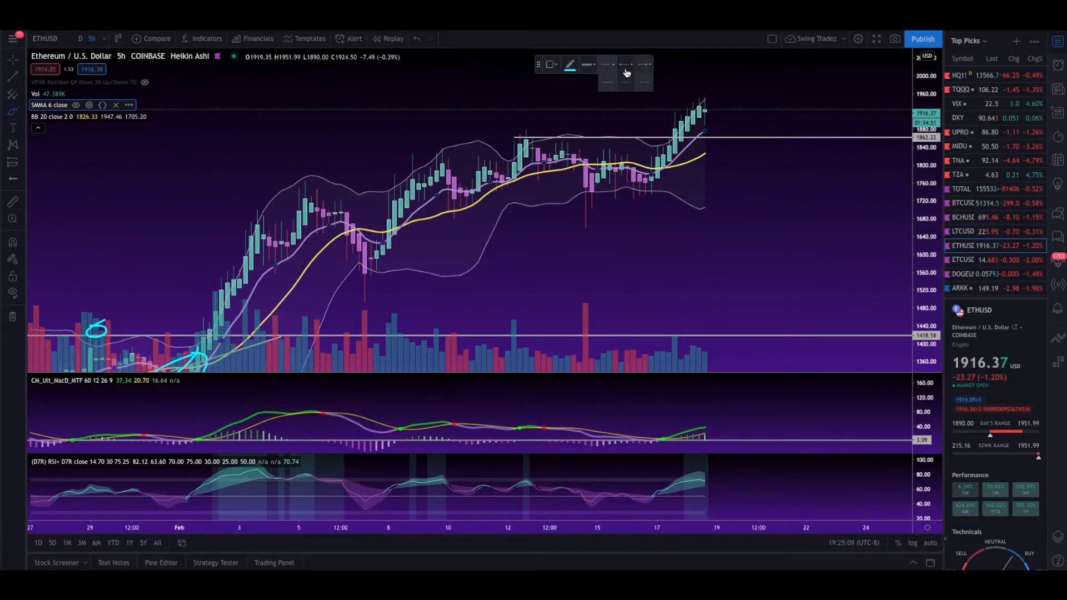
left_click(644, 65)
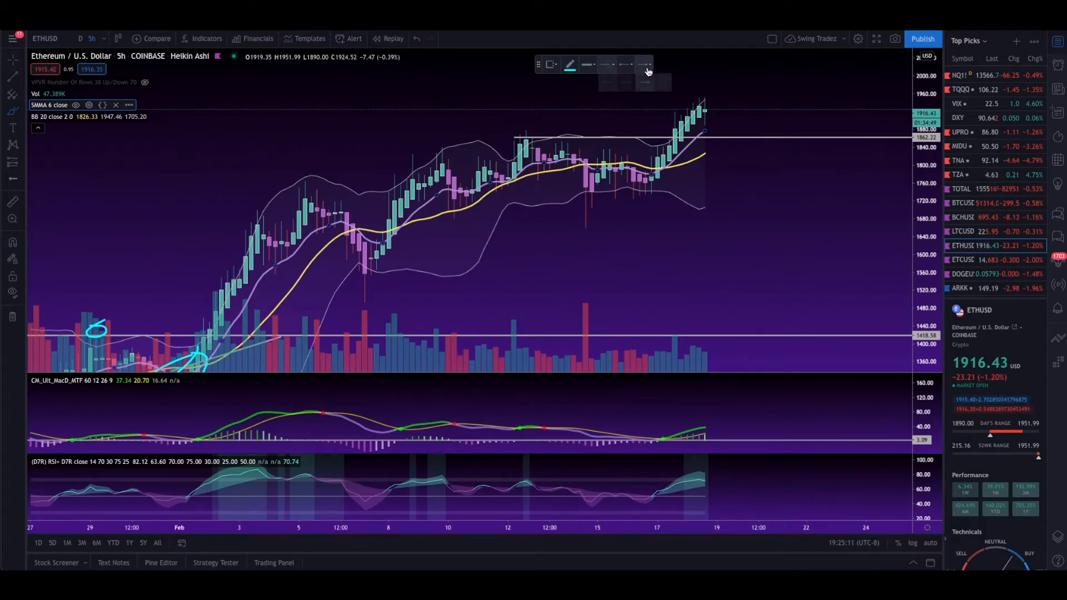
left_click(667, 85)
Draw and erase trial brush strokes around the price candles, and try a highlighter stroke above them
mouse_move(761, 198)
left_mouse_down()
mouse_move(687, 242)
mouse_move(774, 226)
mouse_move(758, 197)
left_mouse_up()
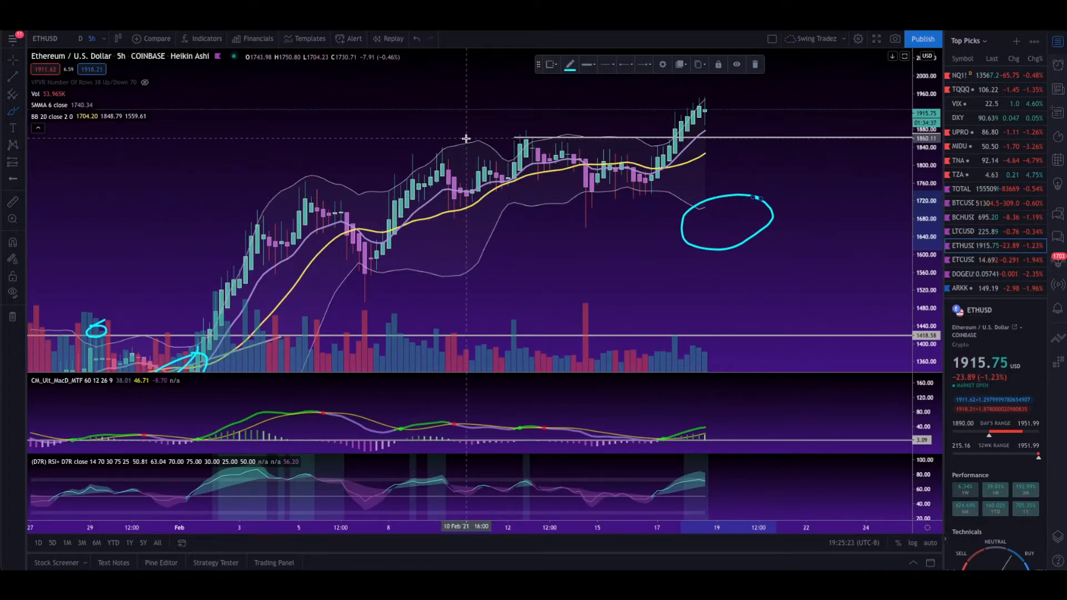
mouse_move(462, 137)
left_mouse_down()
mouse_move(376, 166)
mouse_move(378, 254)
left_mouse_up()
left_click_drag(451, 217, 463, 146)
left_click_drag(642, 160, 694, 99)
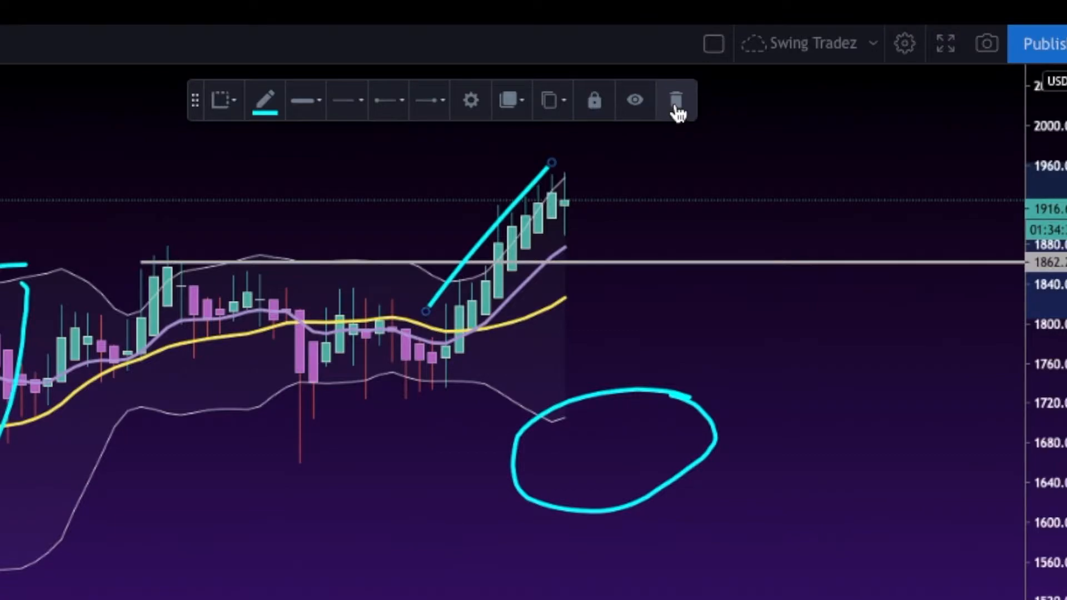
left_click(688, 103)
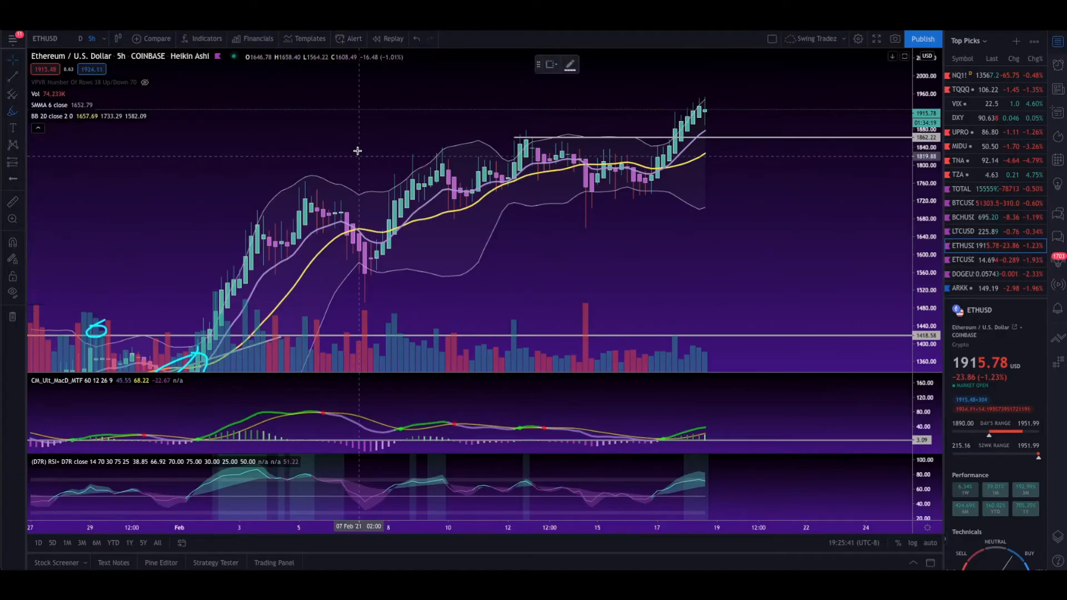
left_click_drag(361, 144, 538, 132)
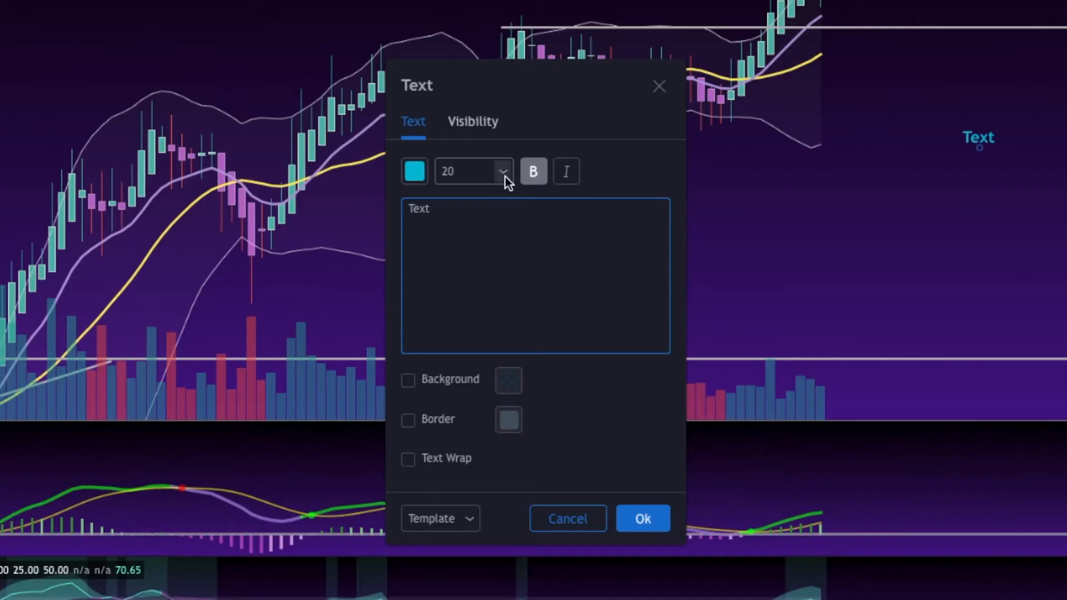
Try formatting a text note with font sizes 32 and 11, a pink color and italics
left_click(505, 177)
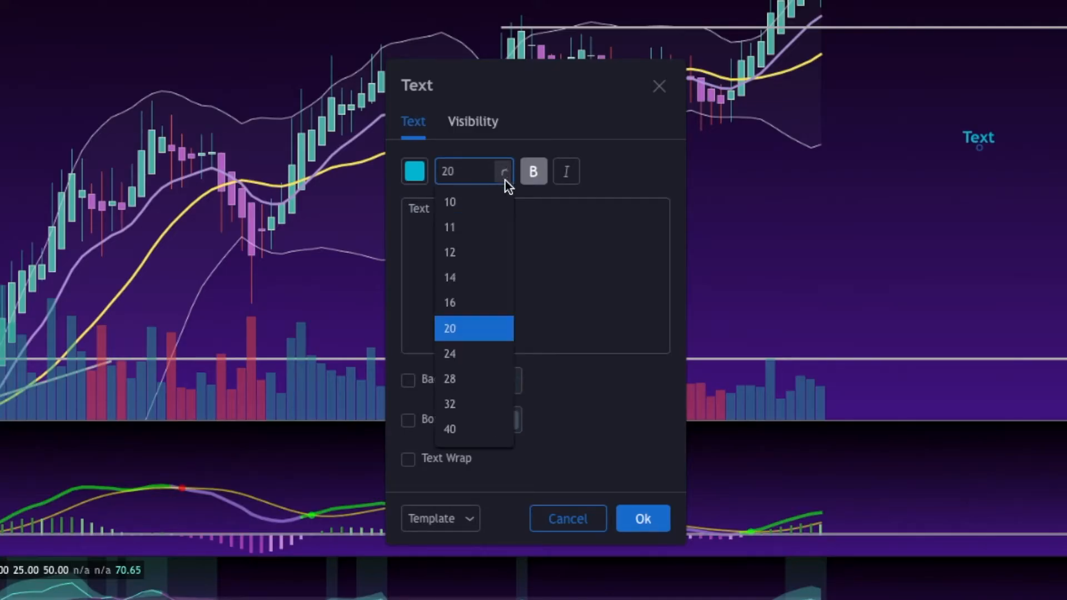
left_click(465, 398)
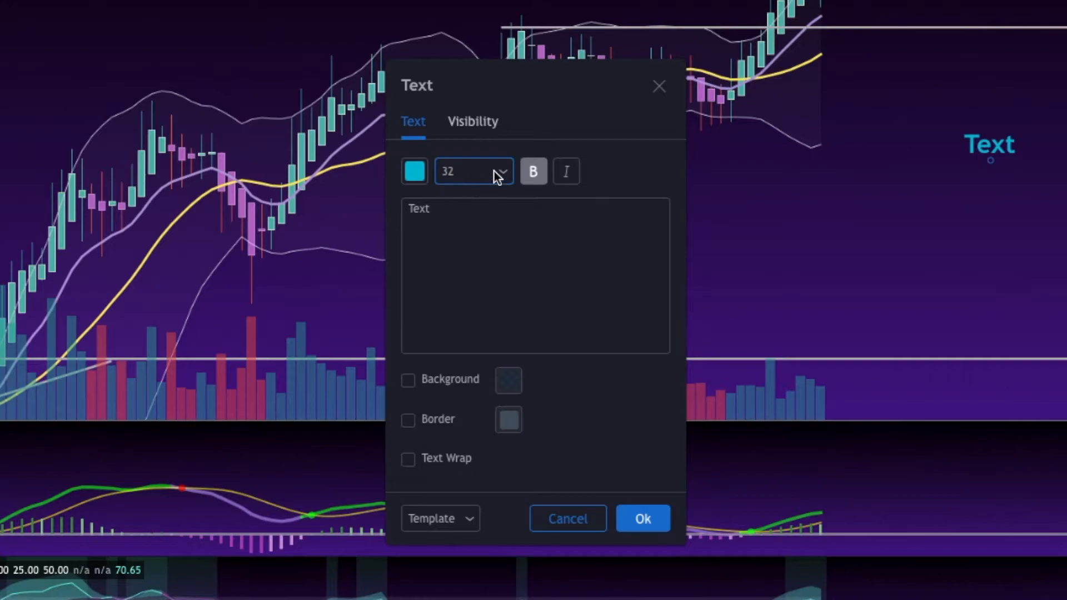
left_click(497, 177)
left_click(460, 229)
left_click(415, 171)
left_click(455, 319)
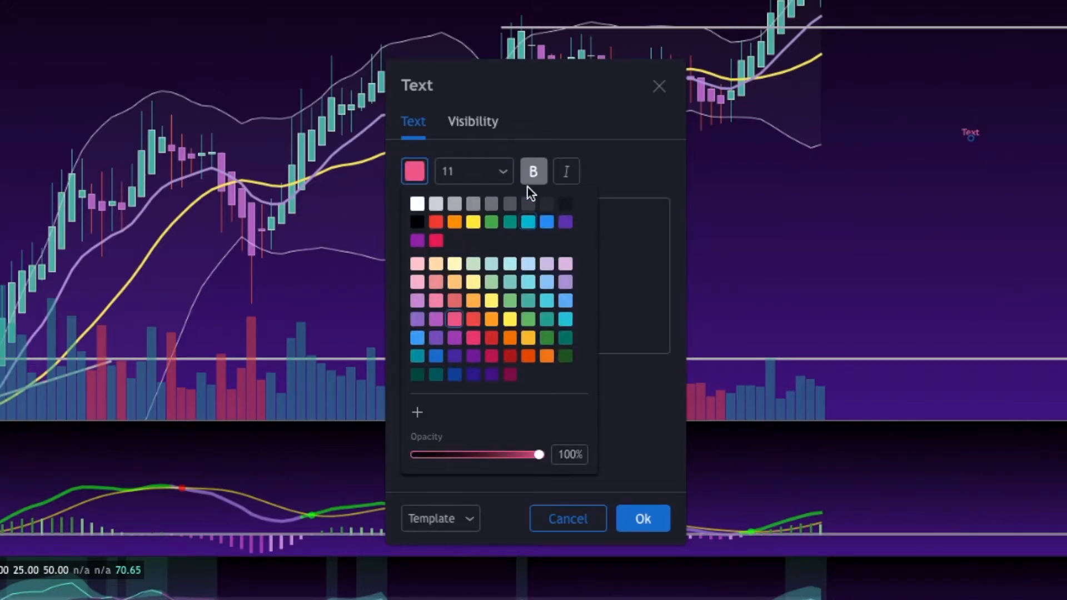
left_click(561, 175)
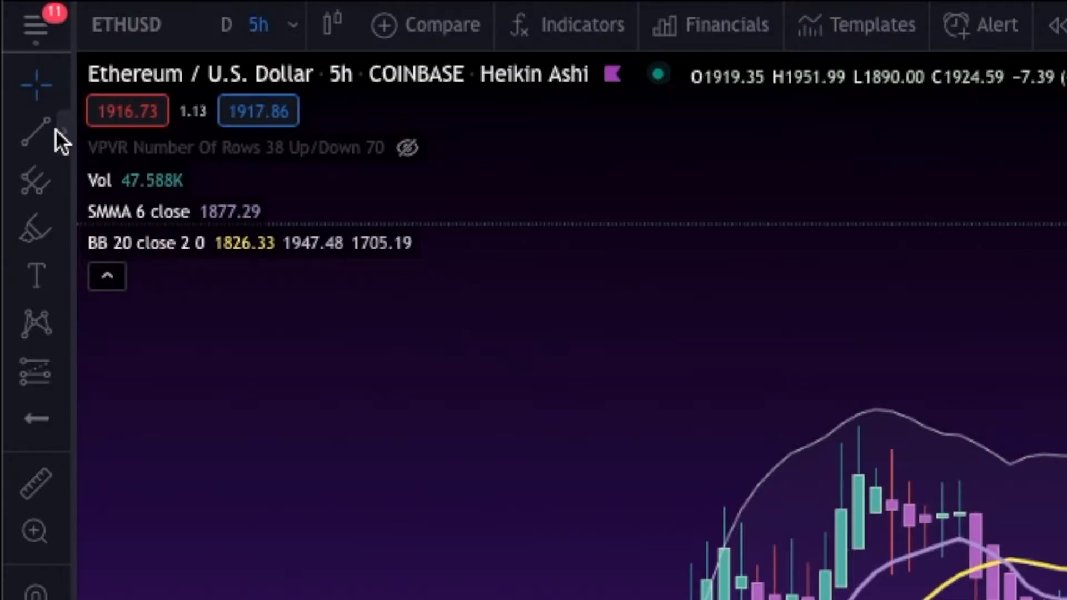
Draw a trend line under the candles from about 1549.93 on 7 Feb '21 to about 1849.52 on 22 Feb '21
left_click(60, 129)
left_click(45, 124)
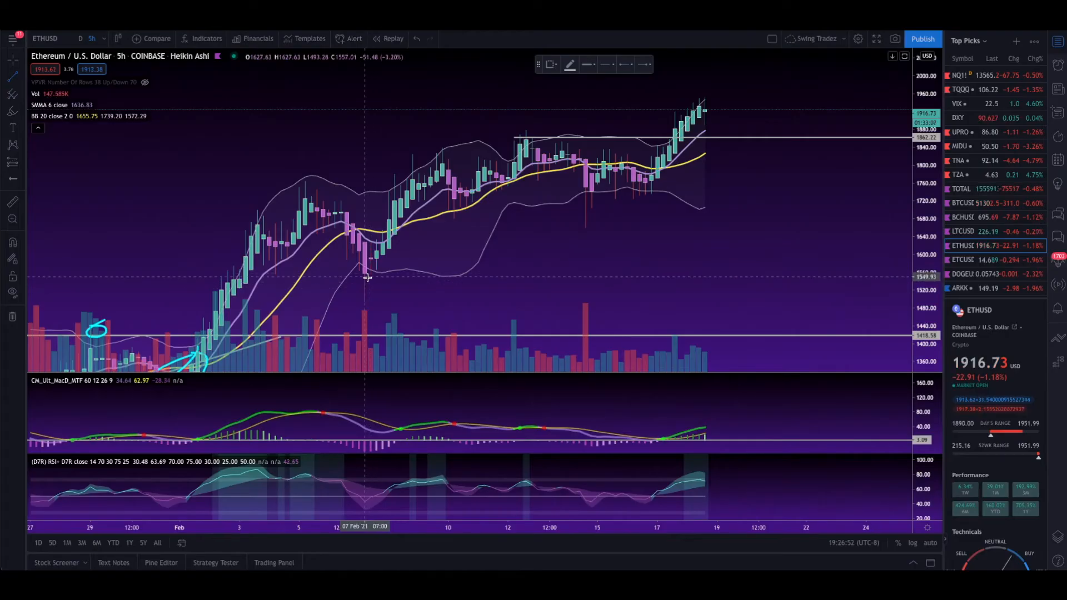
left_click(365, 278)
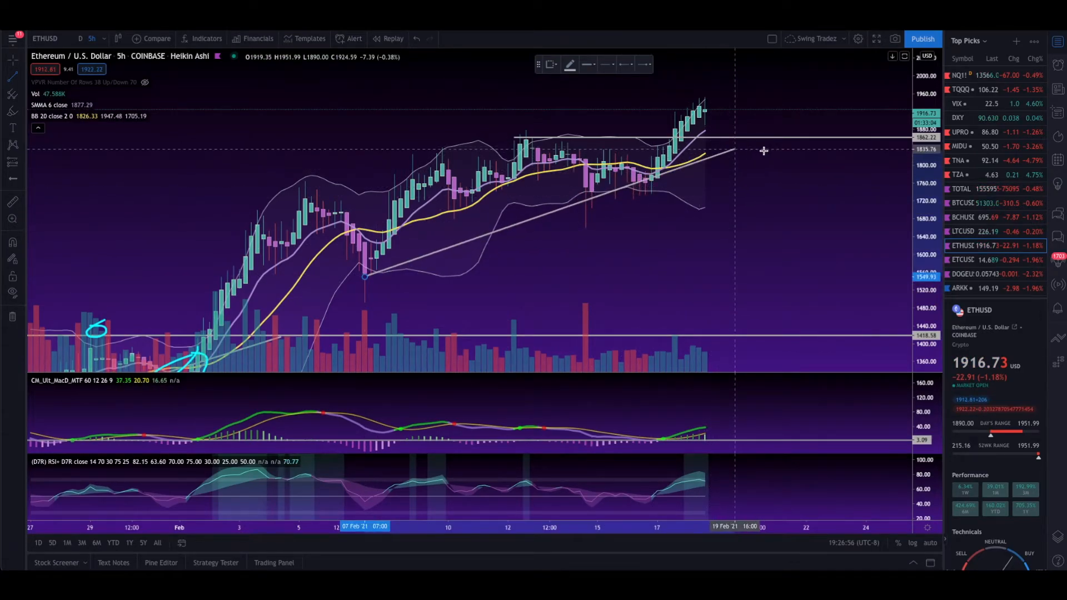
left_click(812, 143)
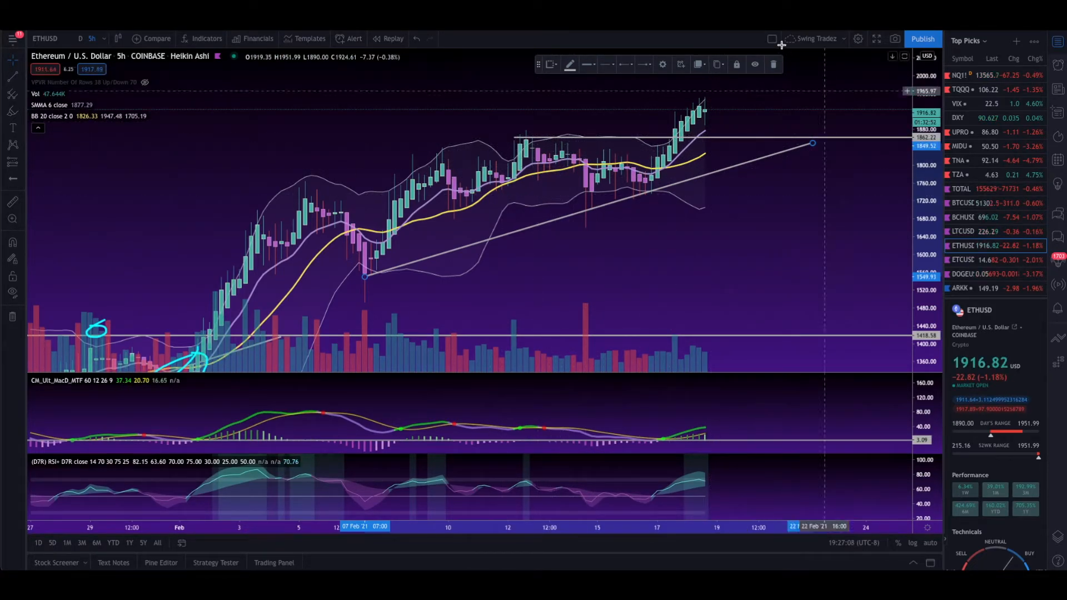
Place a horizontal ray at about 1745.78 starting from the 14 Feb '21 candle low
left_click(21, 78)
left_click(64, 172)
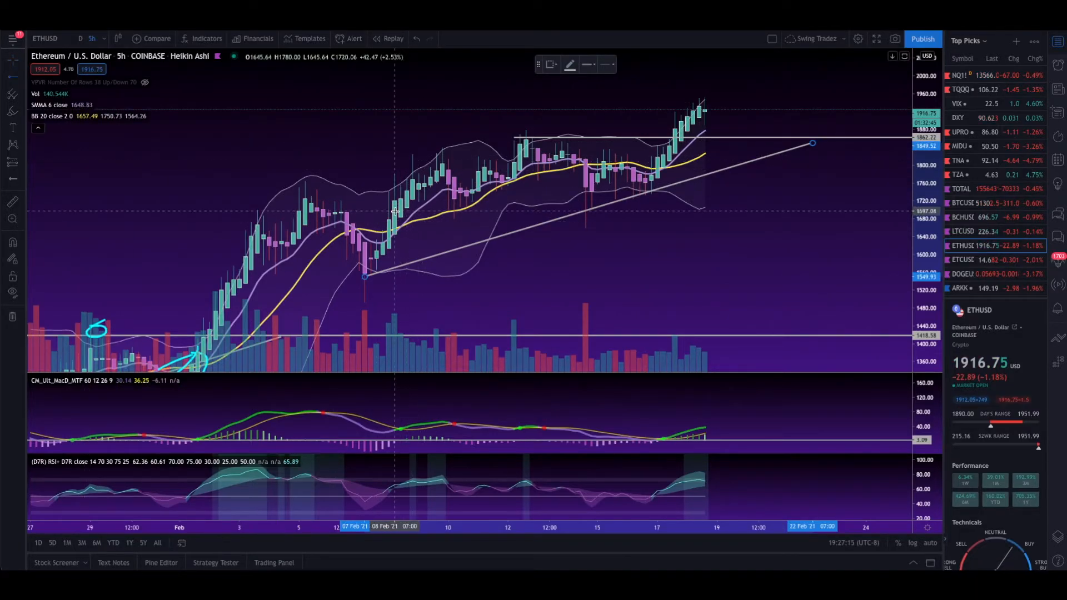
left_click(585, 190)
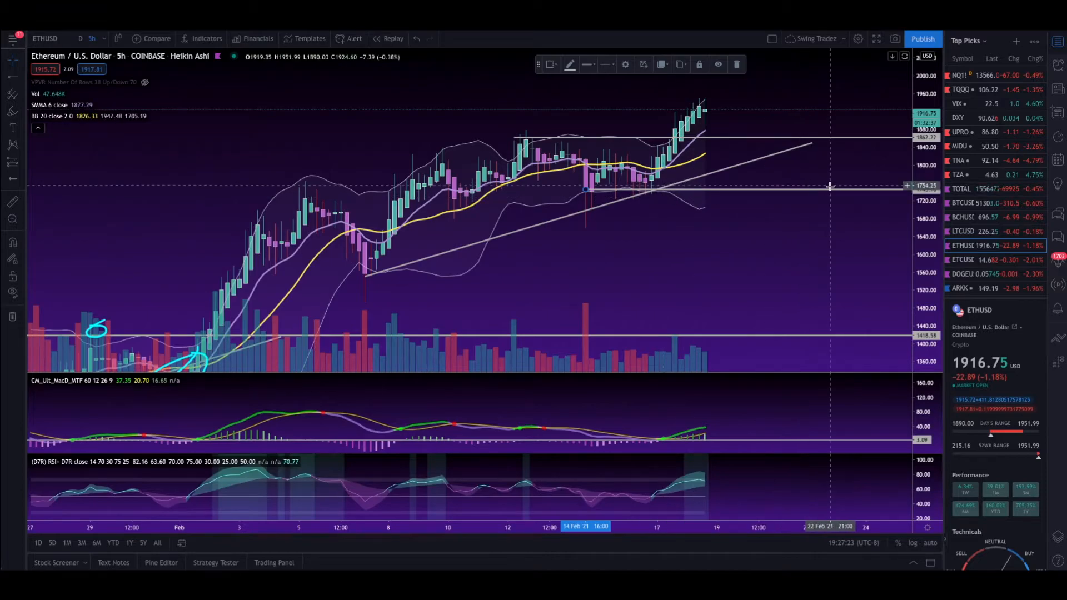
Examine the horizontal ray's color choices and the list of available line tools
left_click(569, 65)
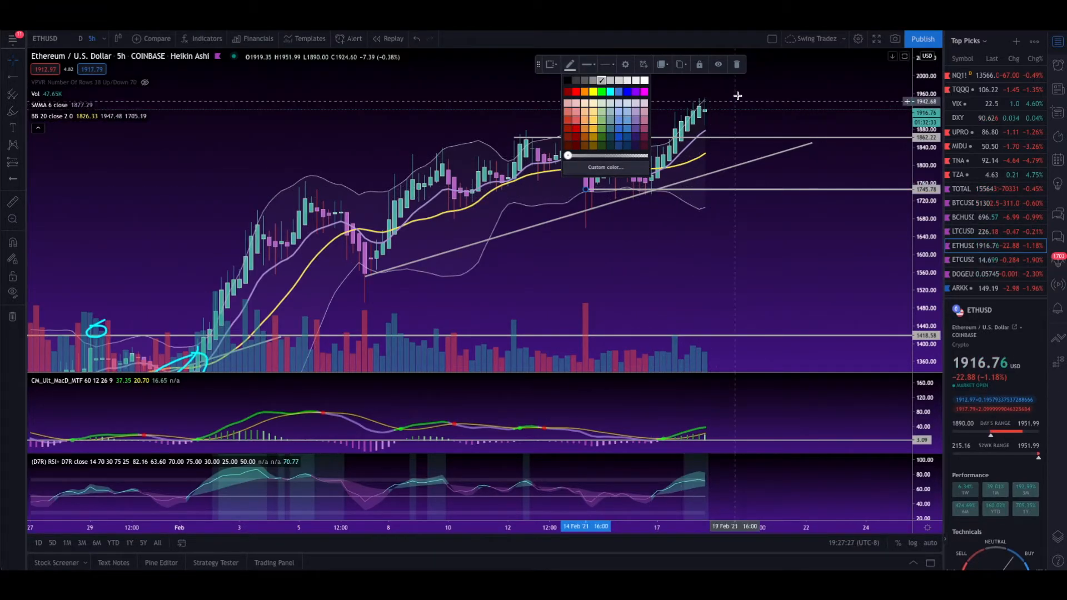
left_click(21, 77)
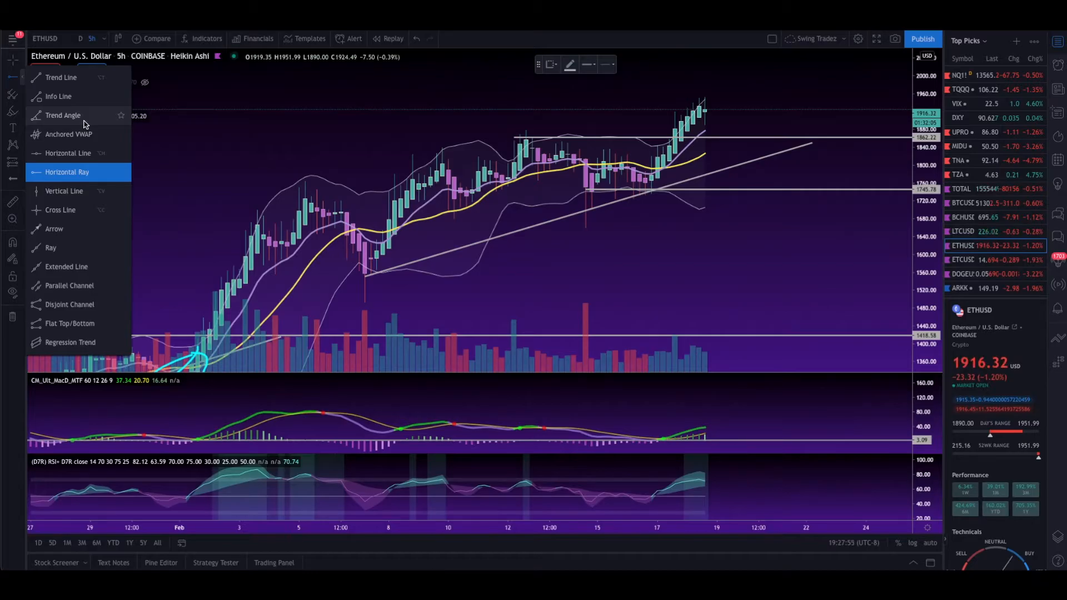
left_click(147, 150)
Measure the price rise on the ETHUSD chart from about 1681.20 on 8 Feb '21 to about 1802.94 on 9 Feb '21
left_click(13, 202)
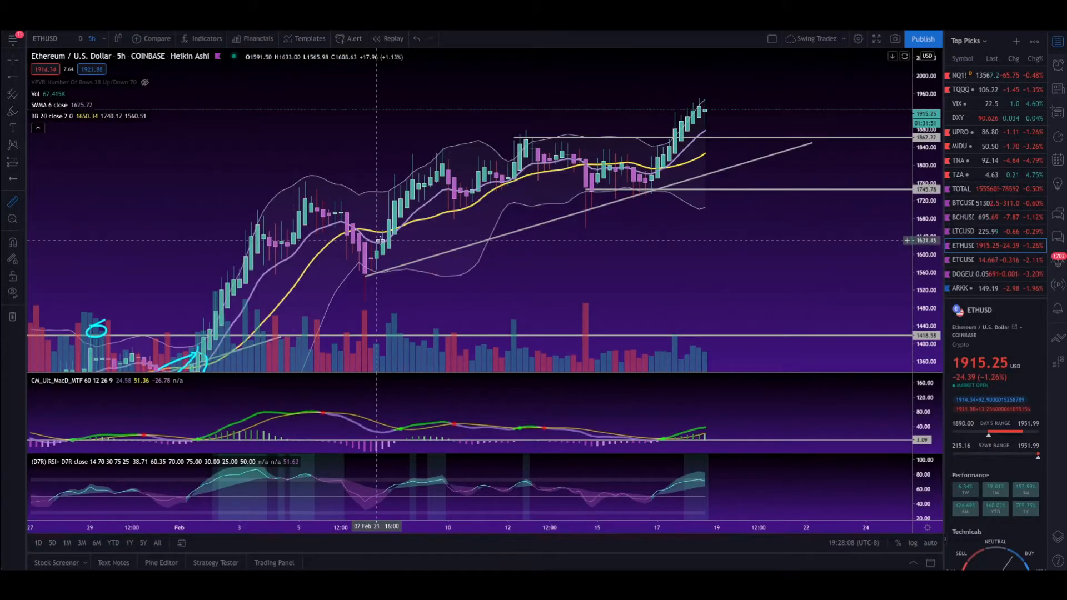
left_click(387, 218)
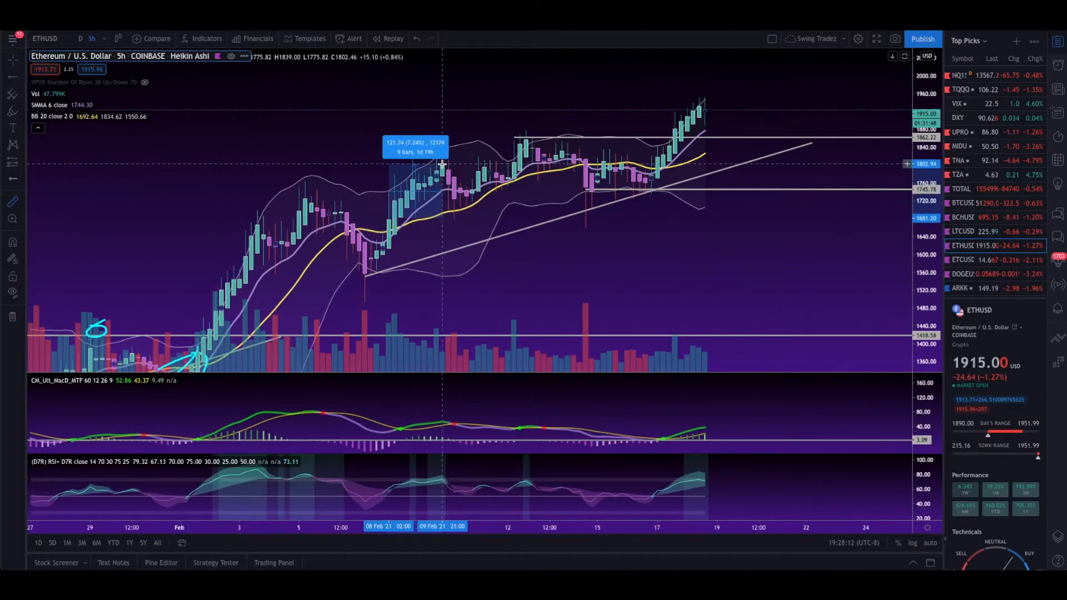
left_click(442, 164)
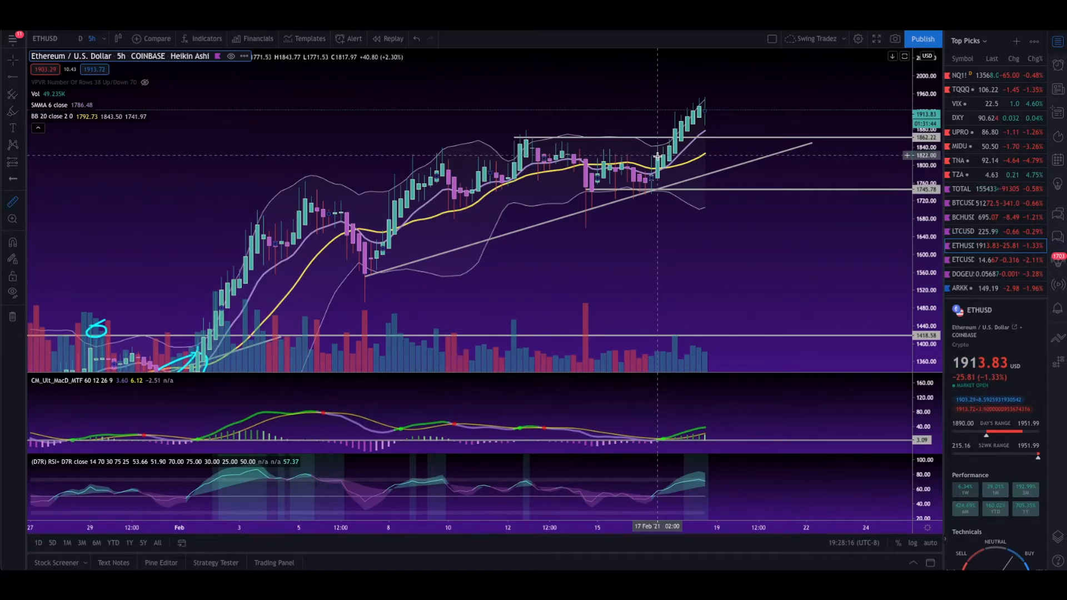
left_click(658, 156)
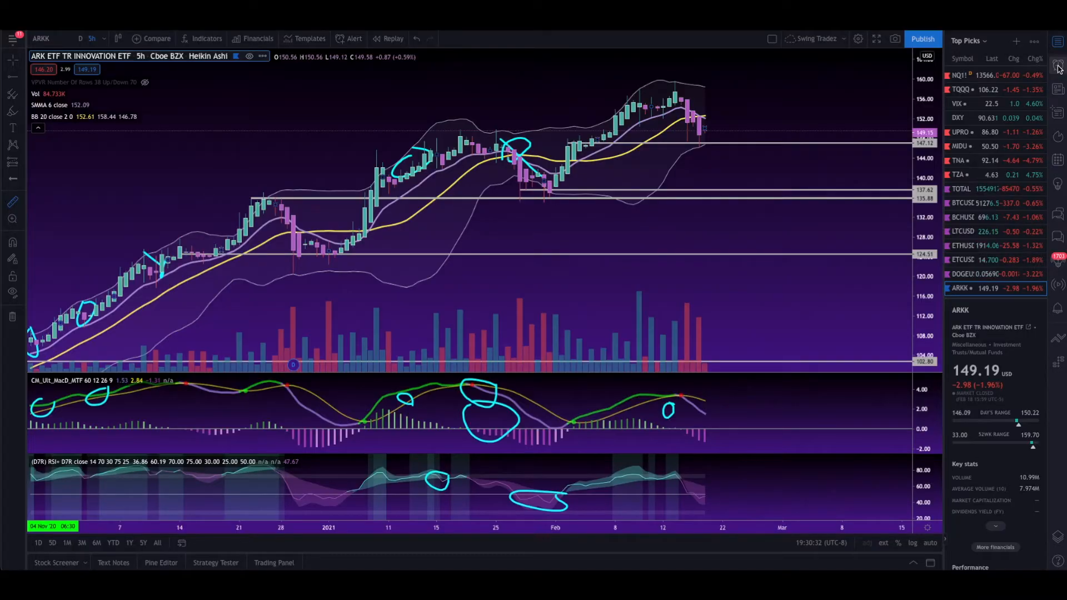
Create a one-time ARKK alert for the price crossing the value 149.58, with app notification and pop-up as actions
left_click(1041, 117)
left_click(1016, 41)
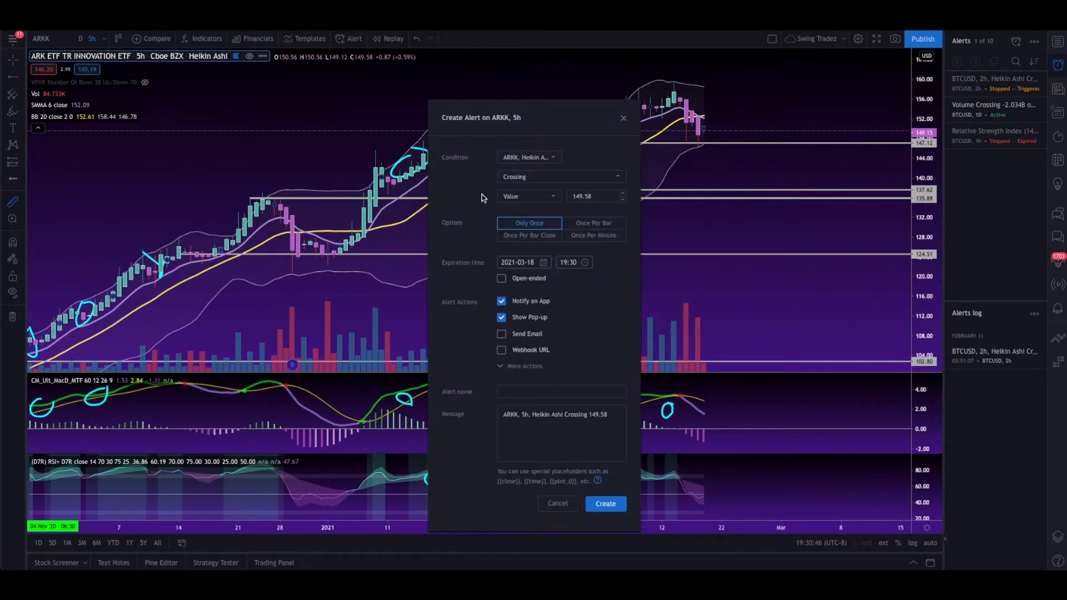
left_click(559, 178)
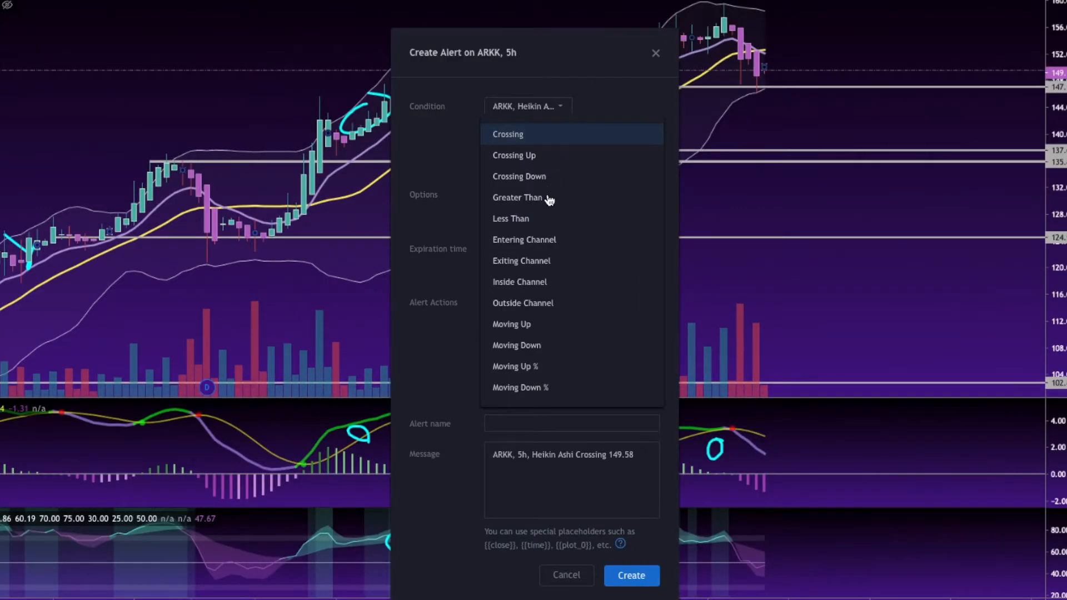
left_click(569, 139)
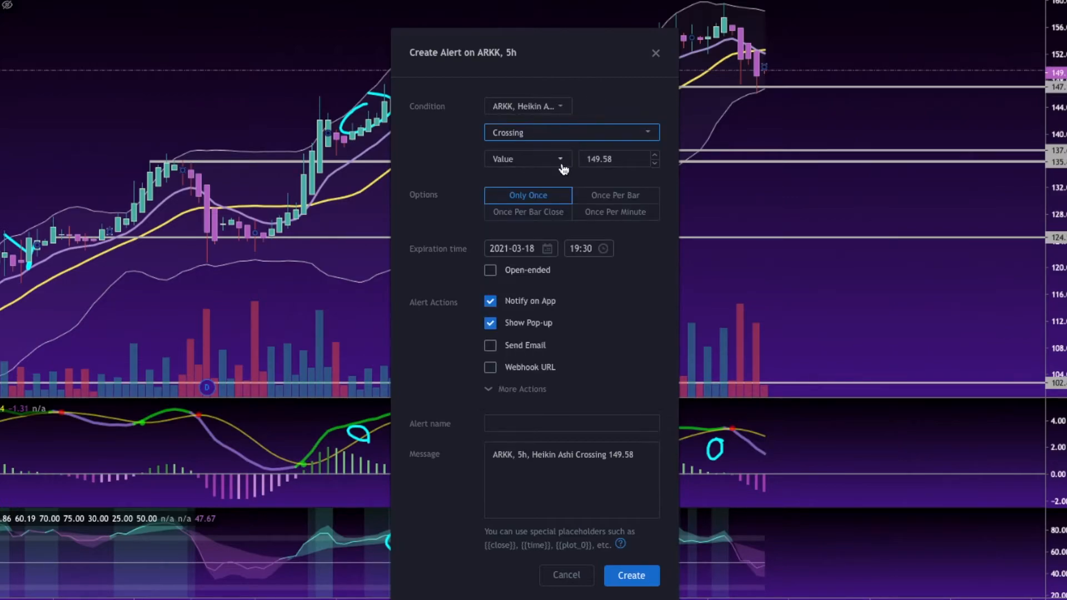
left_click(568, 195)
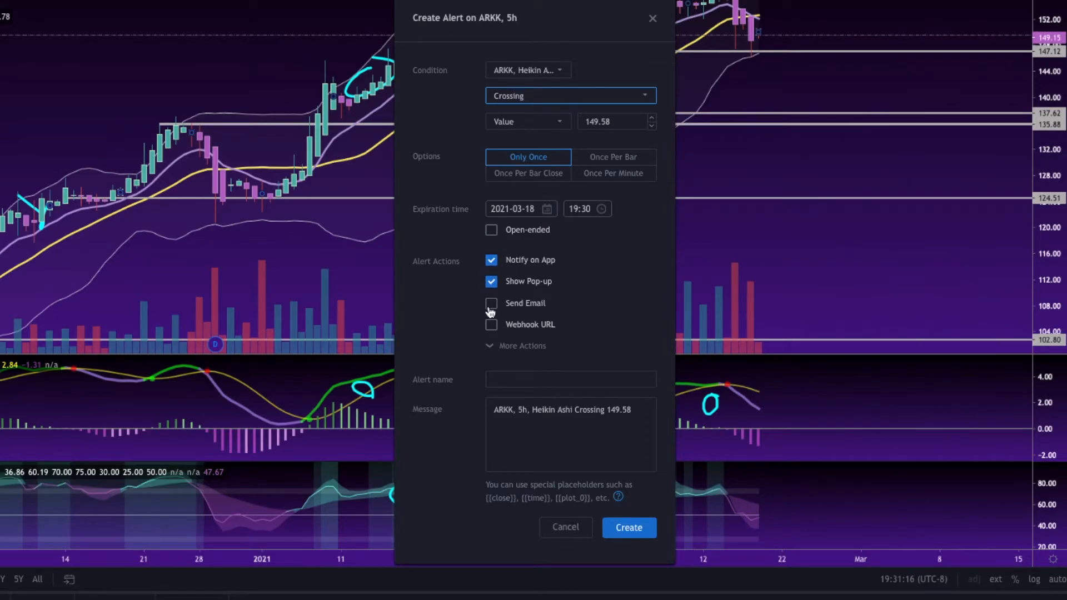
left_click(528, 346)
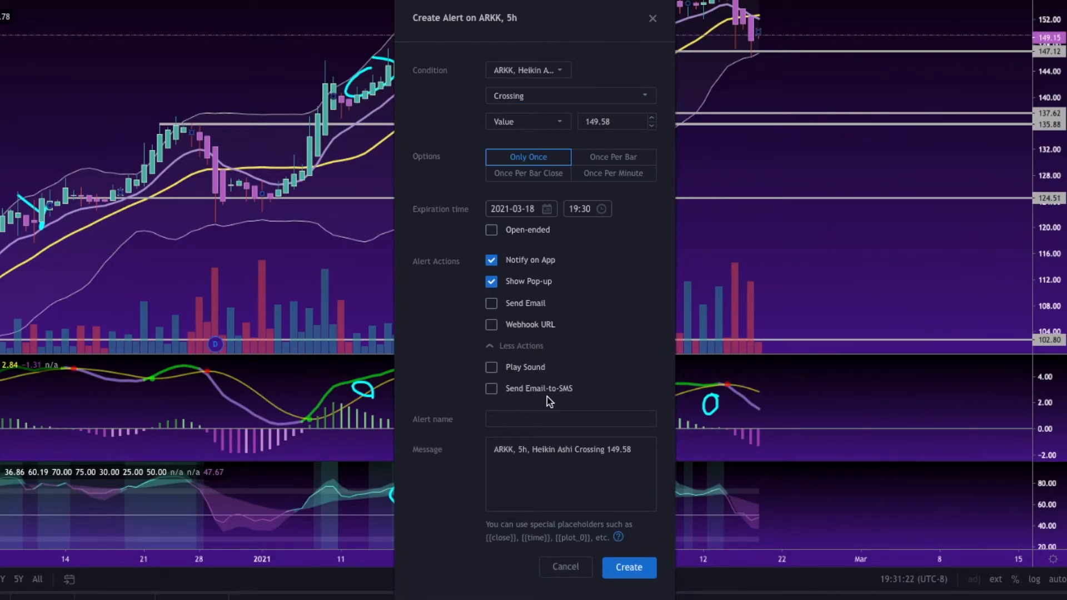
left_click(513, 421)
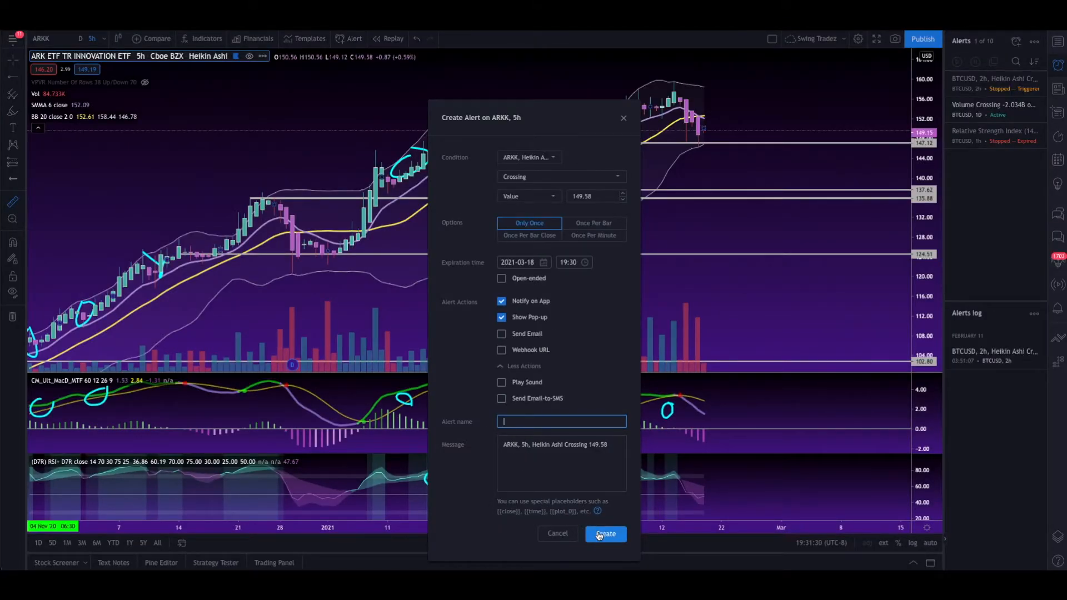
left_click(599, 534)
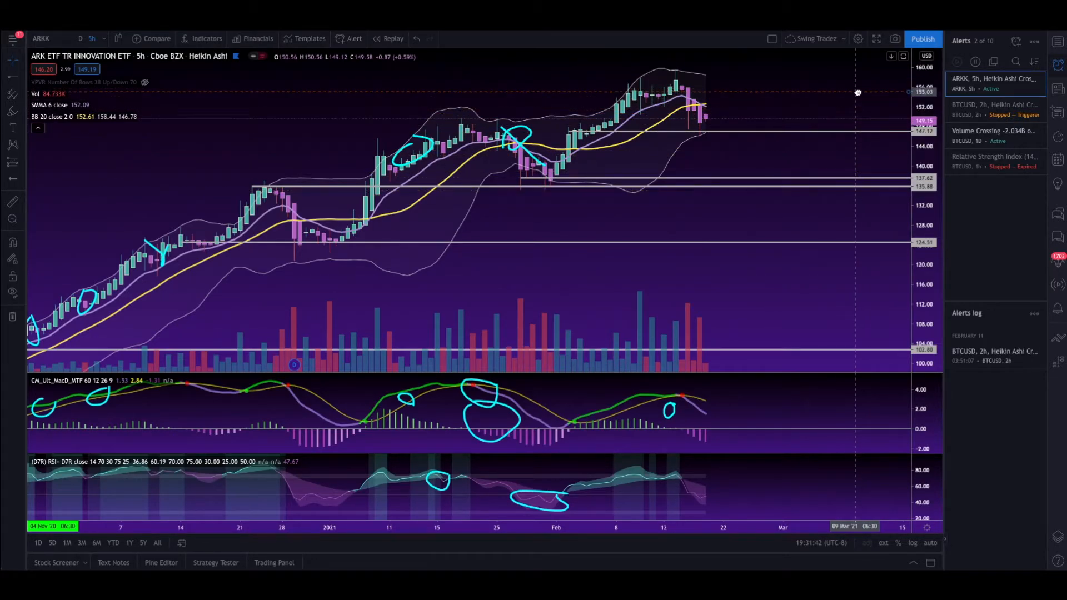
Move the ARKK alert line on the chart up to 156.28 and delete the alert
left_click_drag(858, 93, 858, 86)
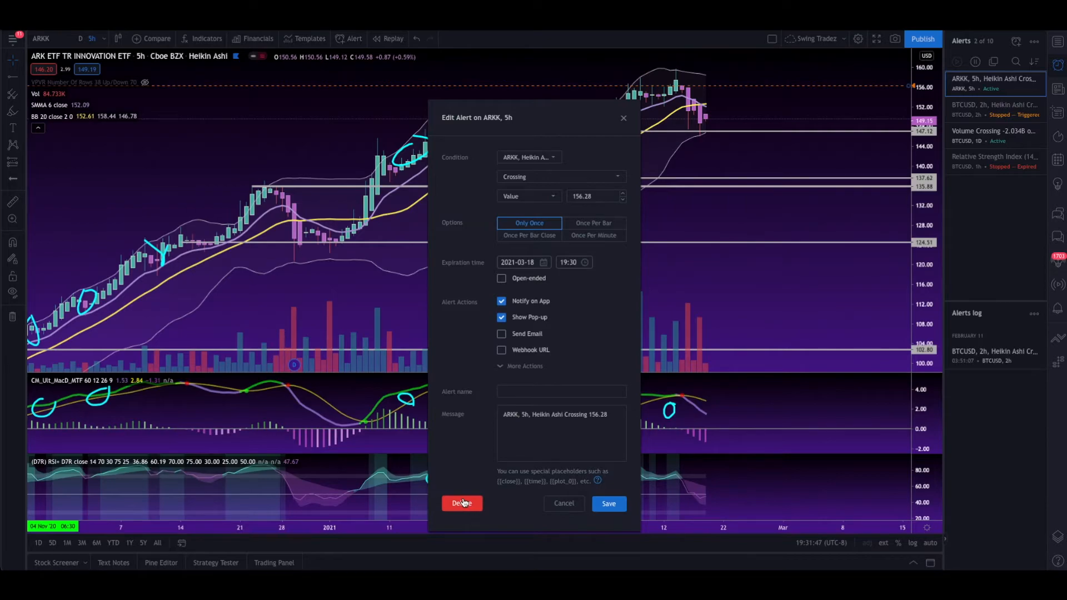
left_click(463, 503)
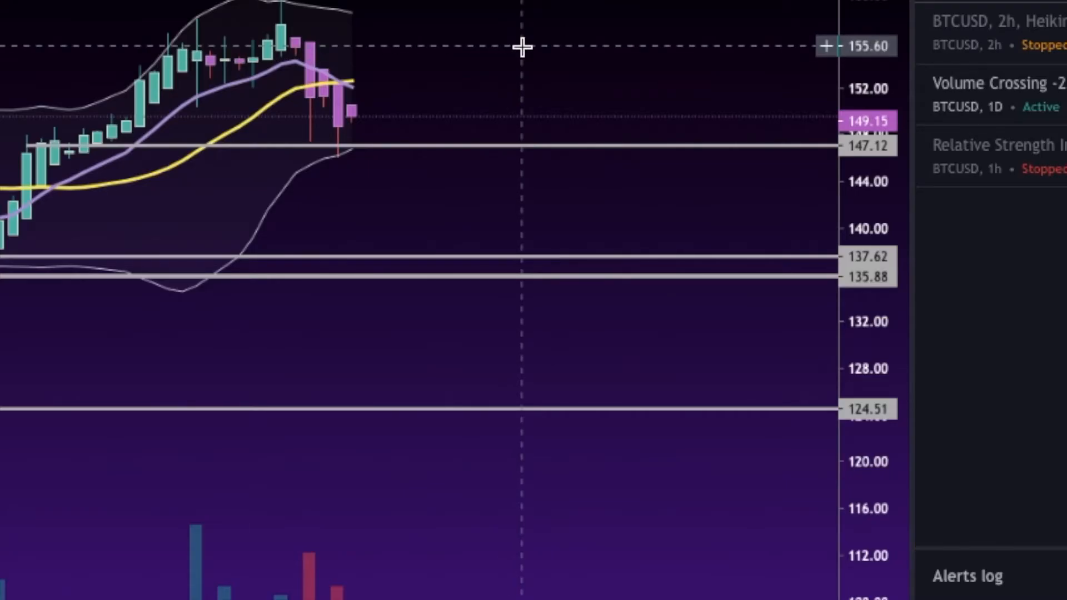
Start an ARKK alert at 155.60 from the chart, dismiss it and return to the watchlist
right_click(778, 89)
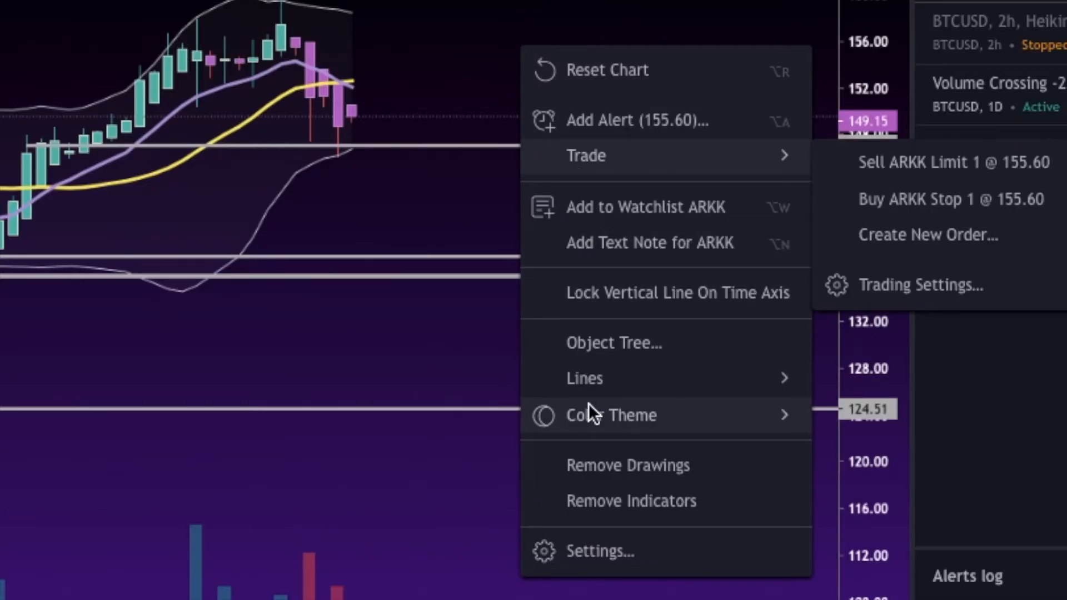
left_click(631, 110)
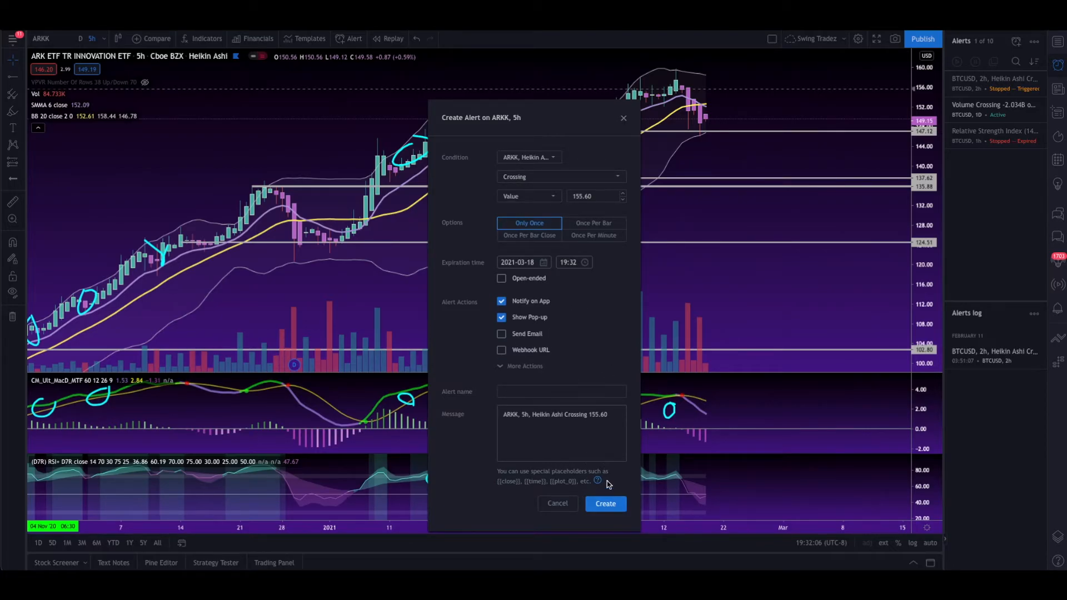
left_click(623, 119)
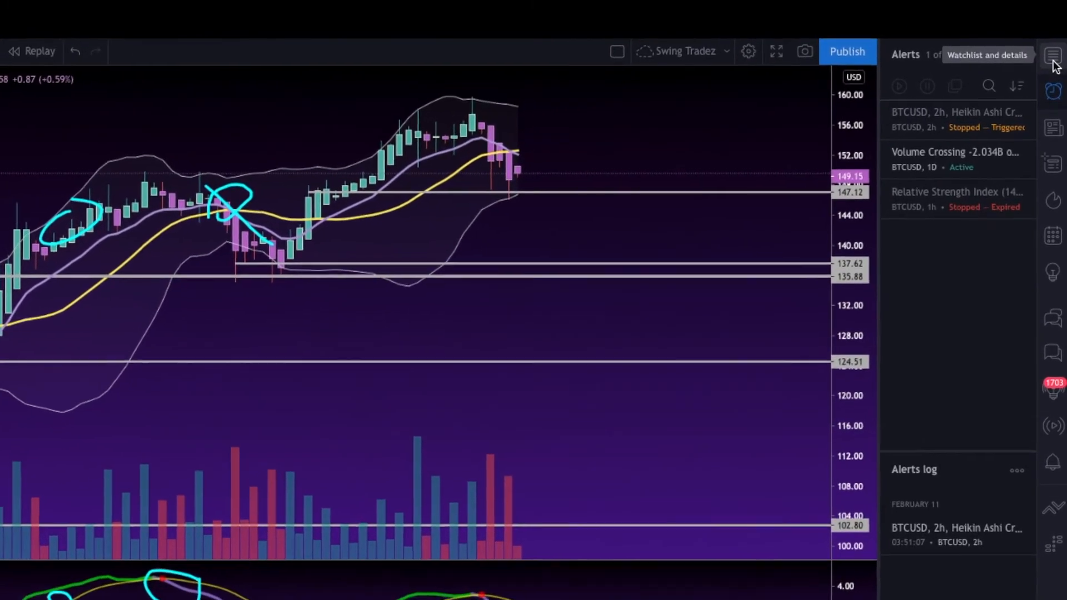
left_click(1053, 64)
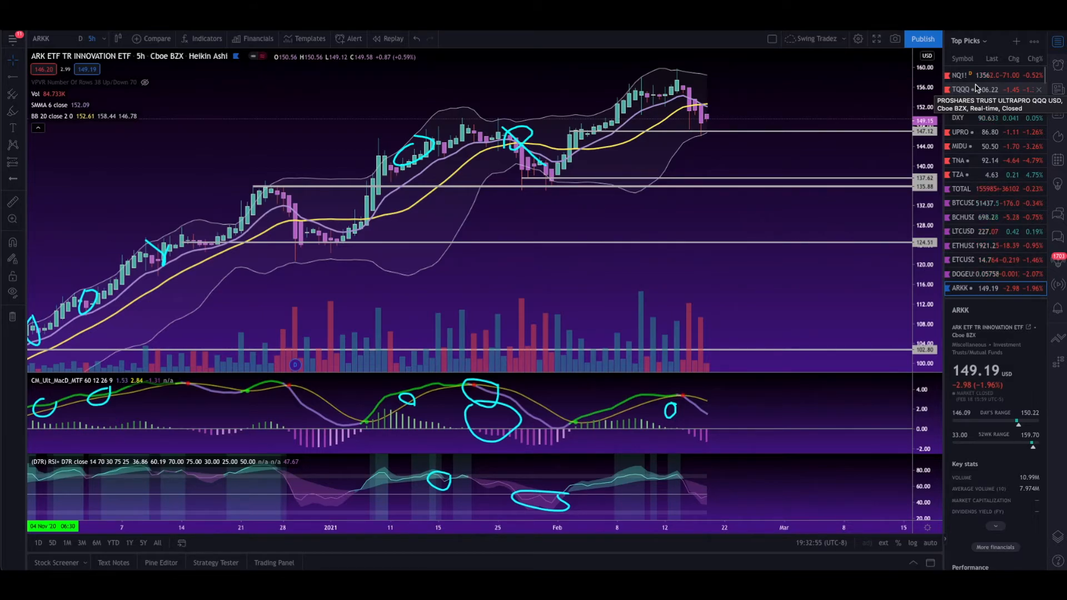
Search the indicators for "vol" and examine the available chart styles
left_click(203, 39)
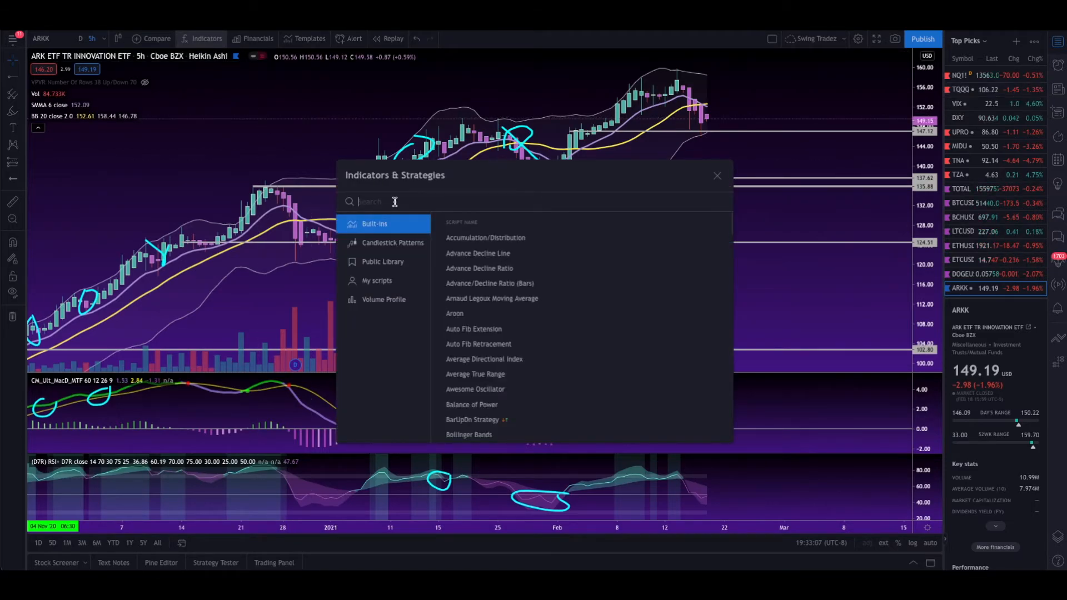
type("vol")
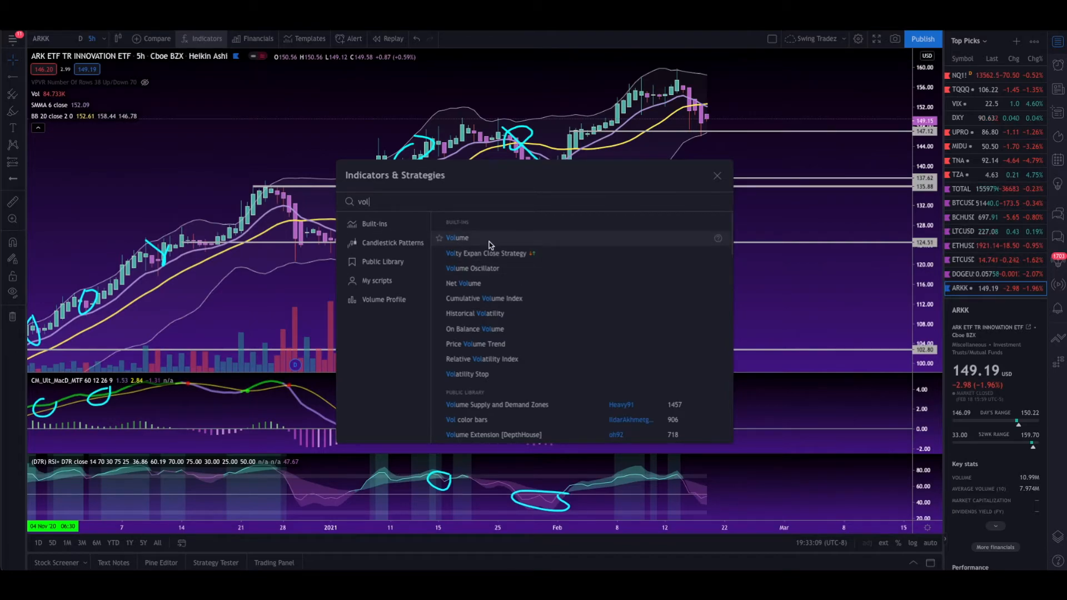
left_click(717, 175)
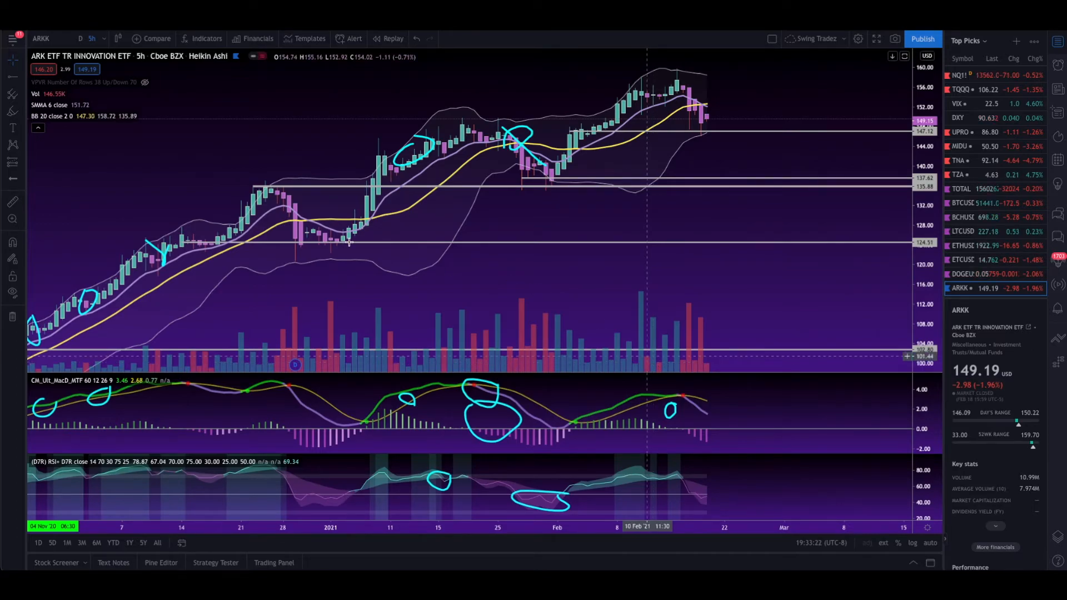
left_click(118, 38)
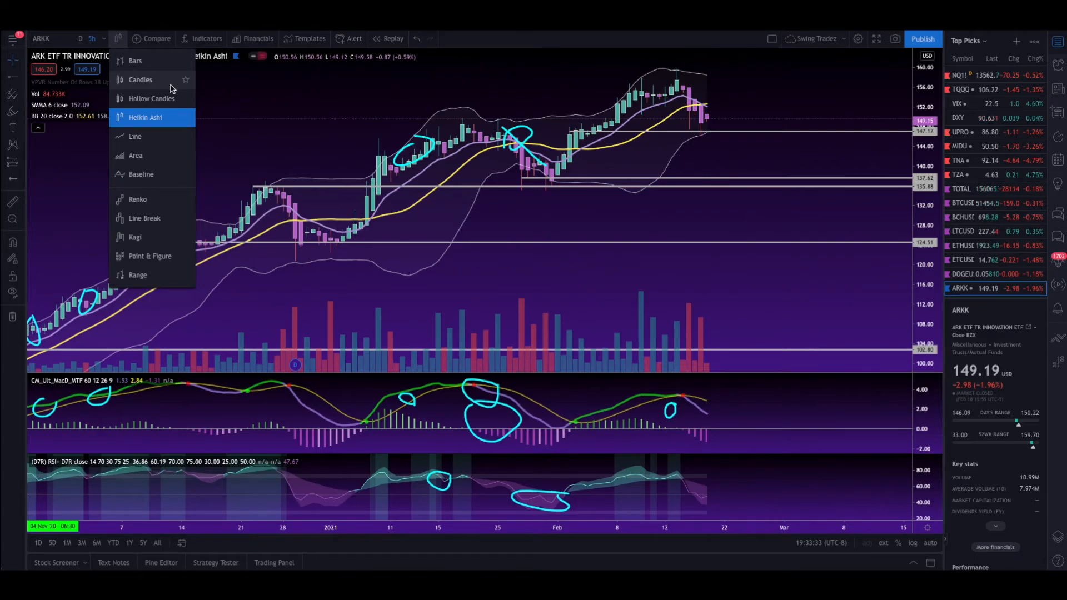
left_click(266, 119)
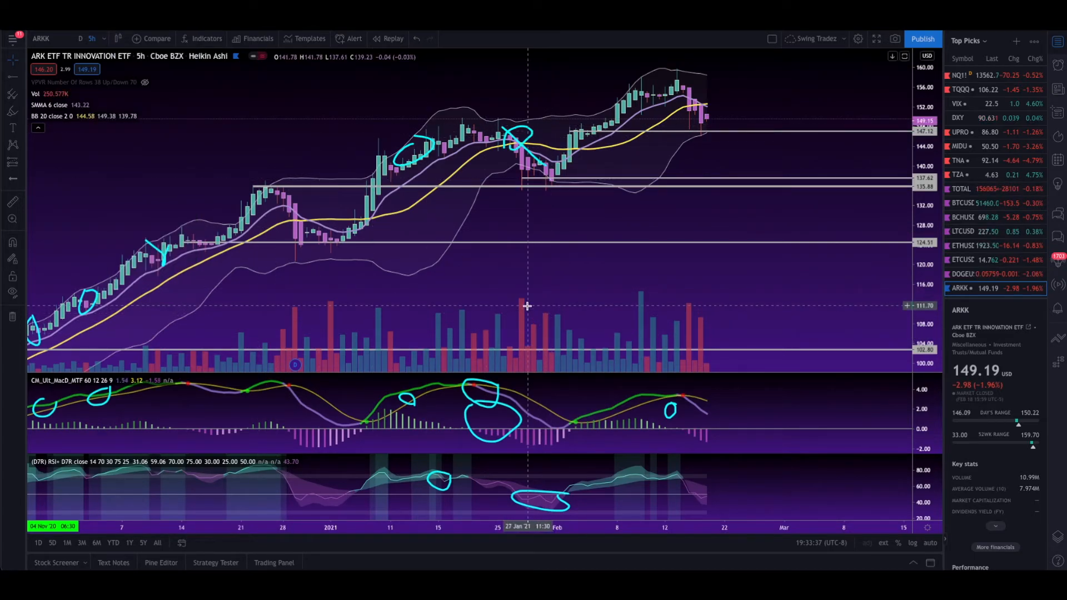